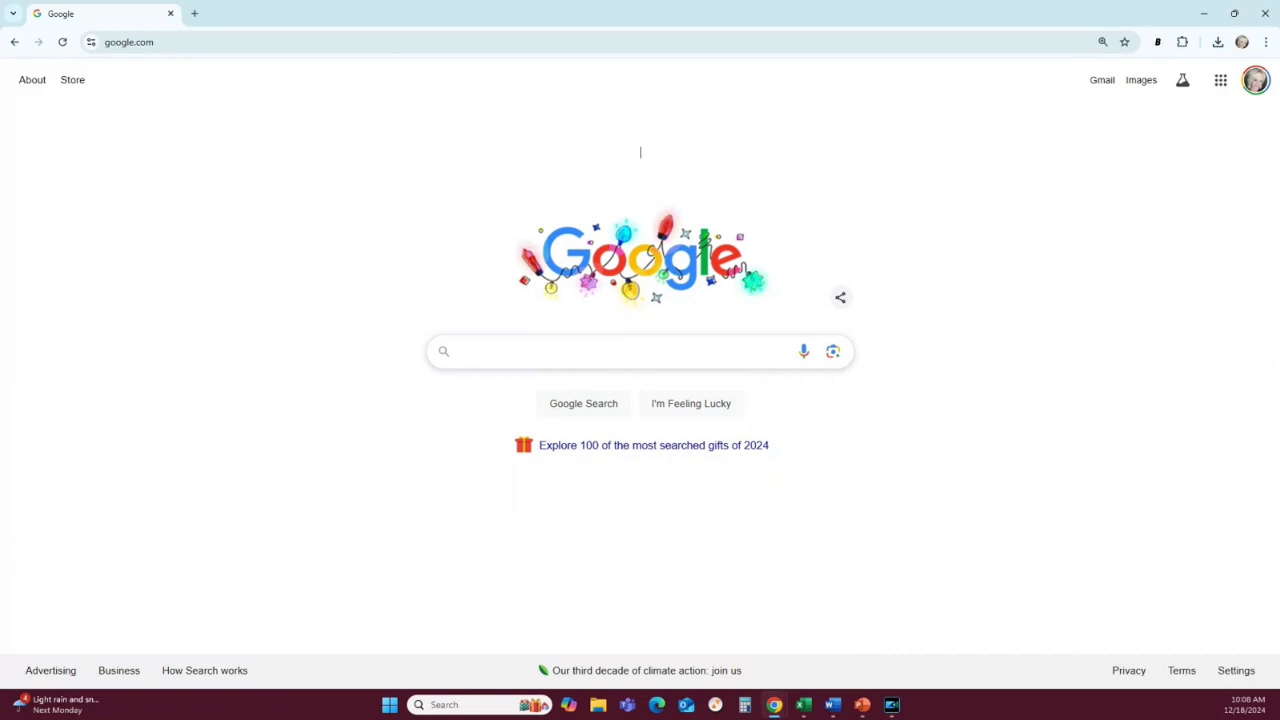
left_click(730, 49)
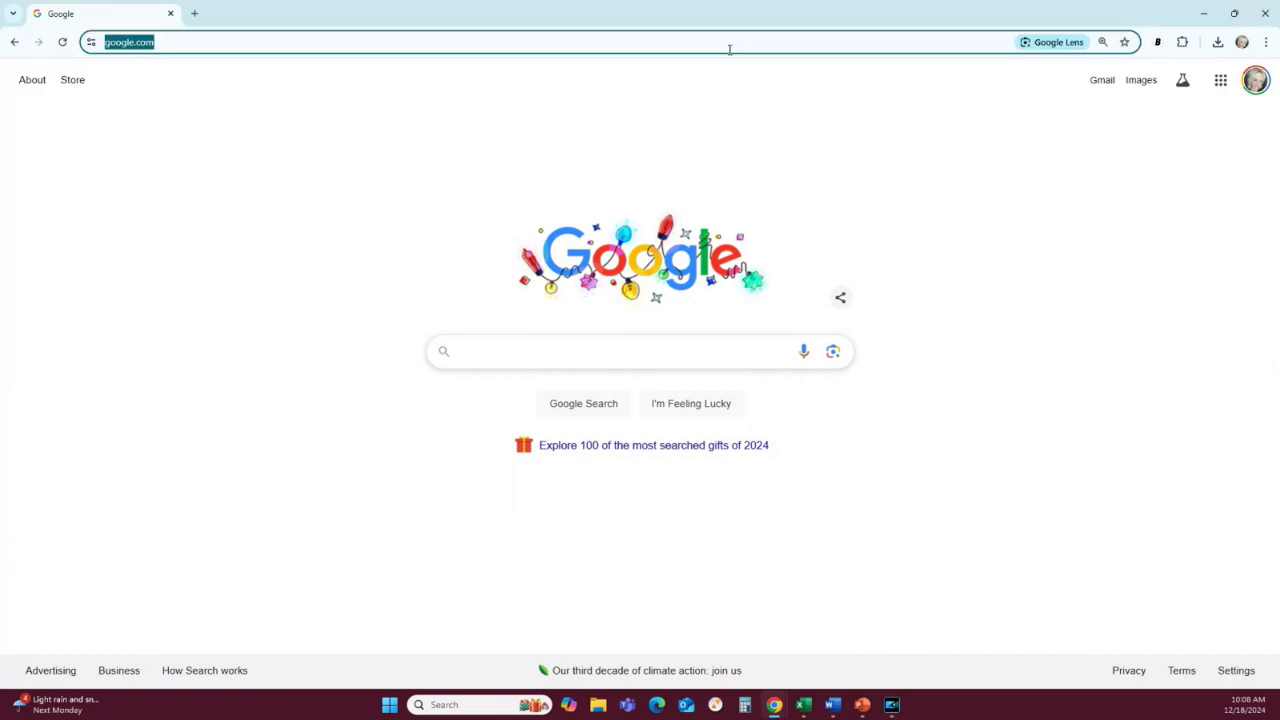
type("www.")
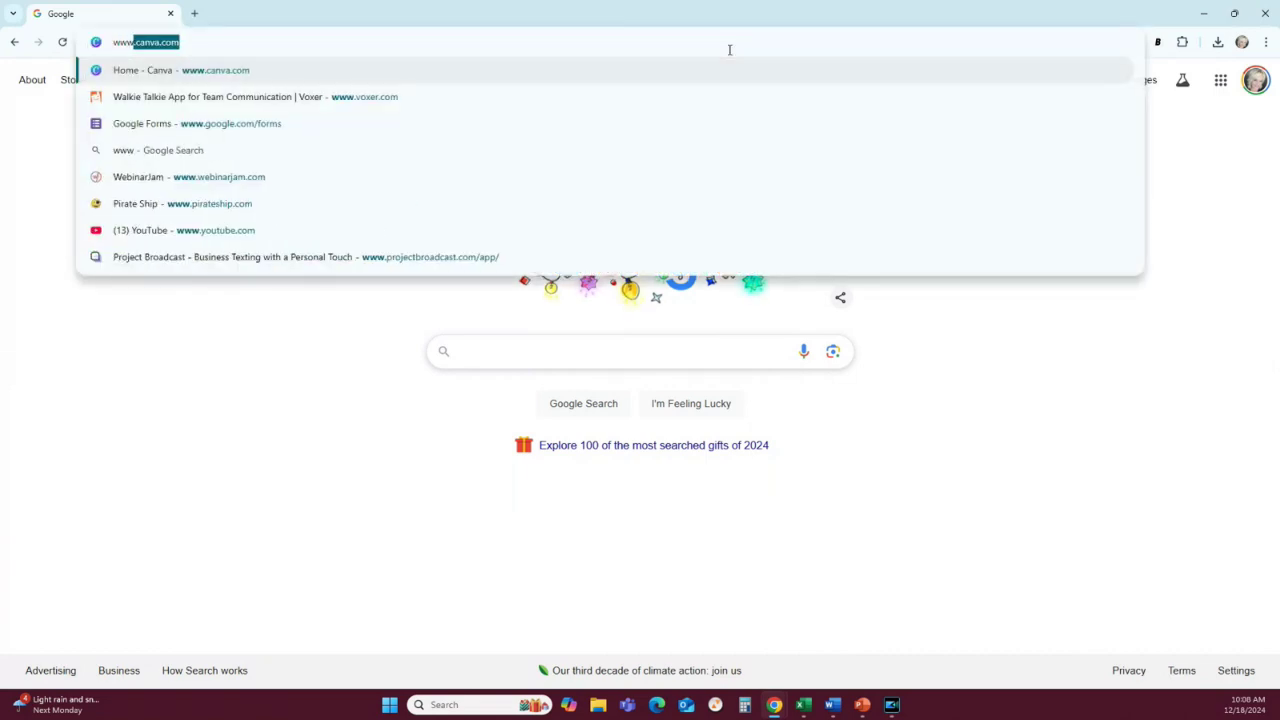
type("google.com")
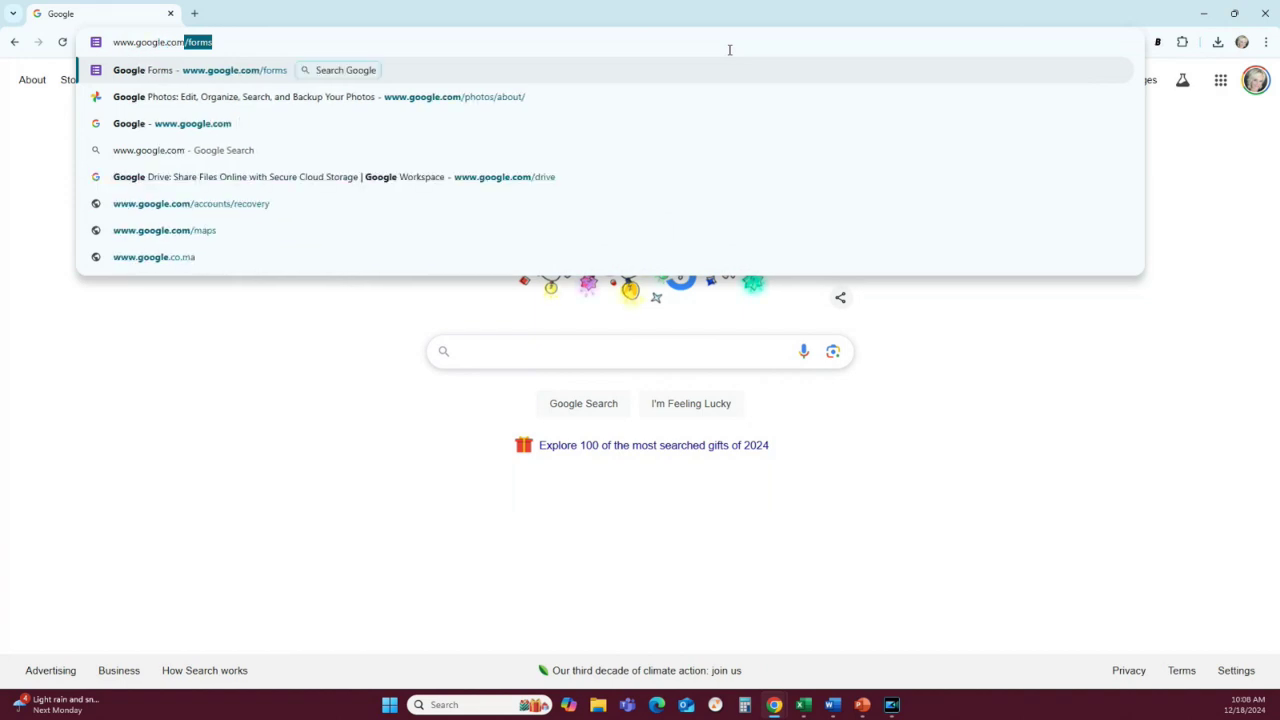
key("Return")
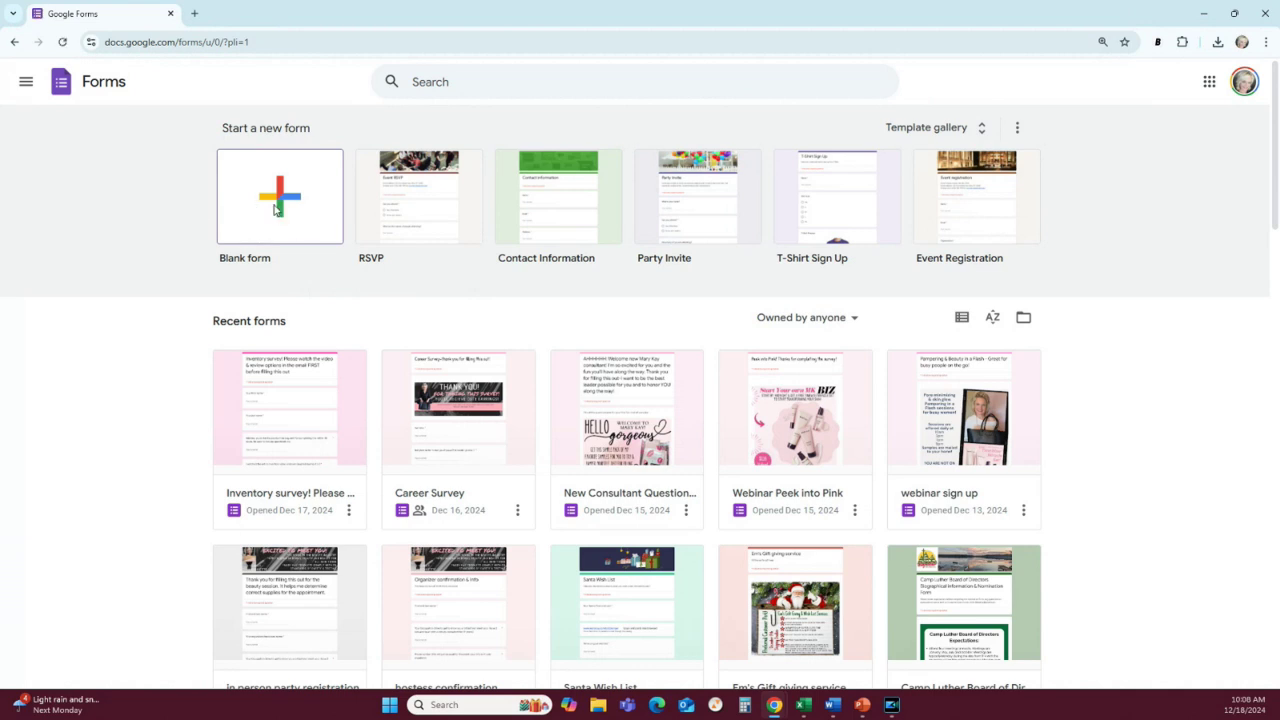
left_click(277, 208)
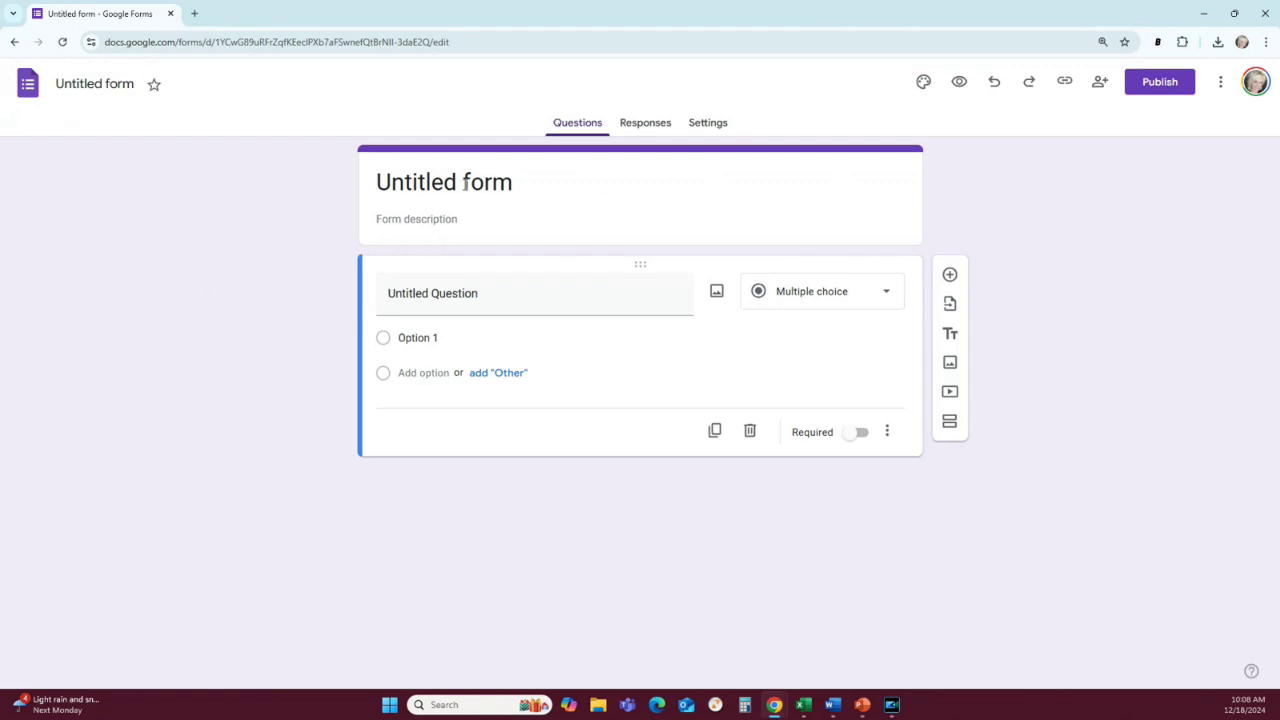
Replace the 'Untitled form' title with 'Youtube Sample Form'.
left_click(504, 178)
left_click_drag(504, 180, 312, 194)
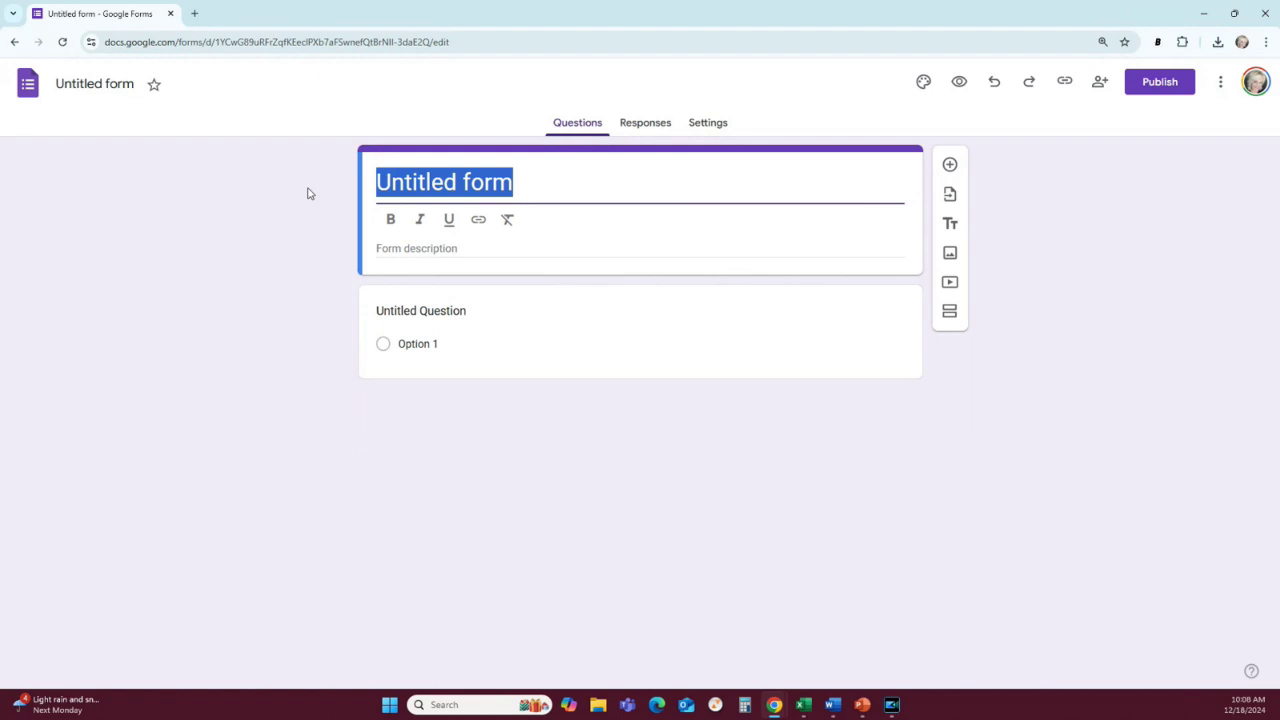
type("Youtube Samp")
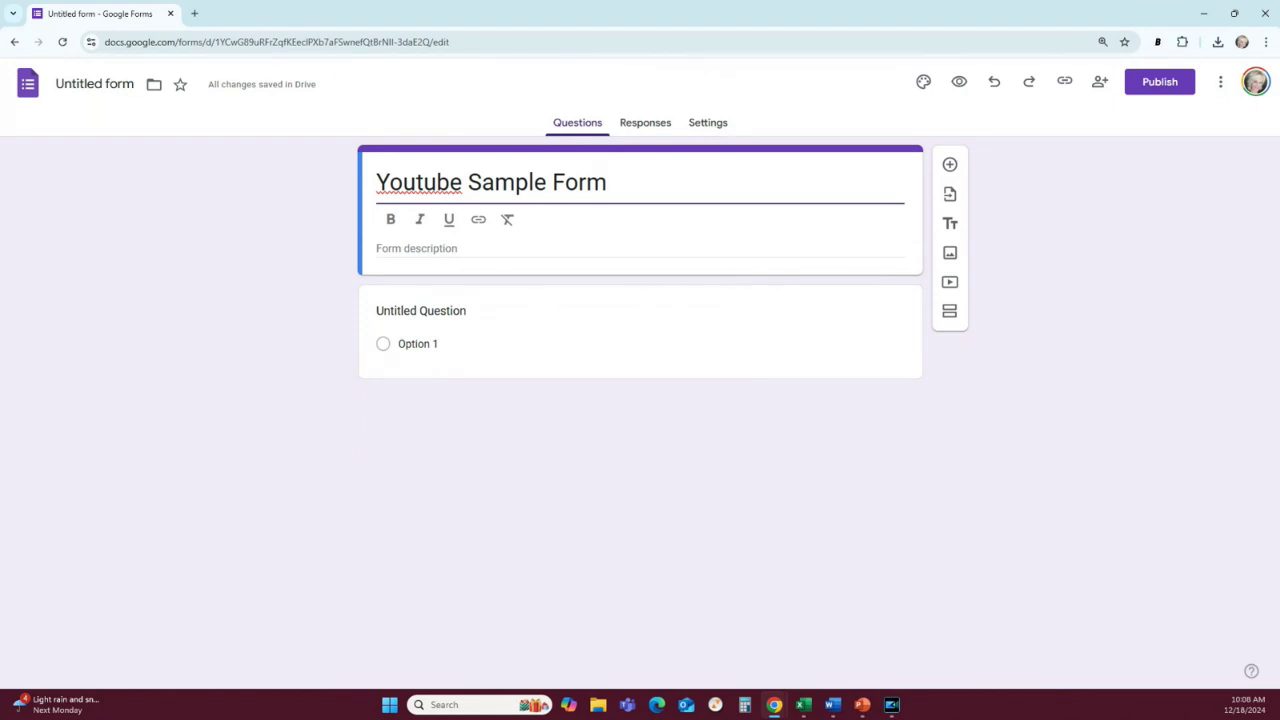
Rename the first question to 'First name'.
left_click(477, 308)
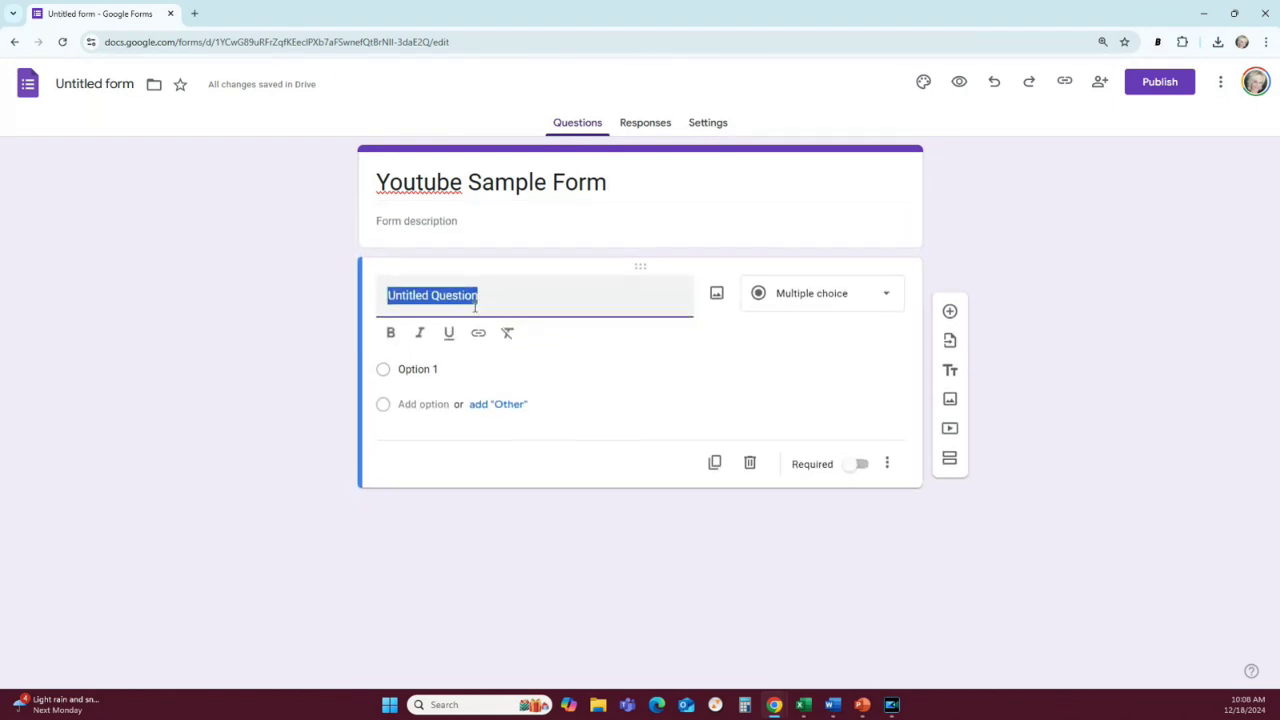
left_click(858, 298)
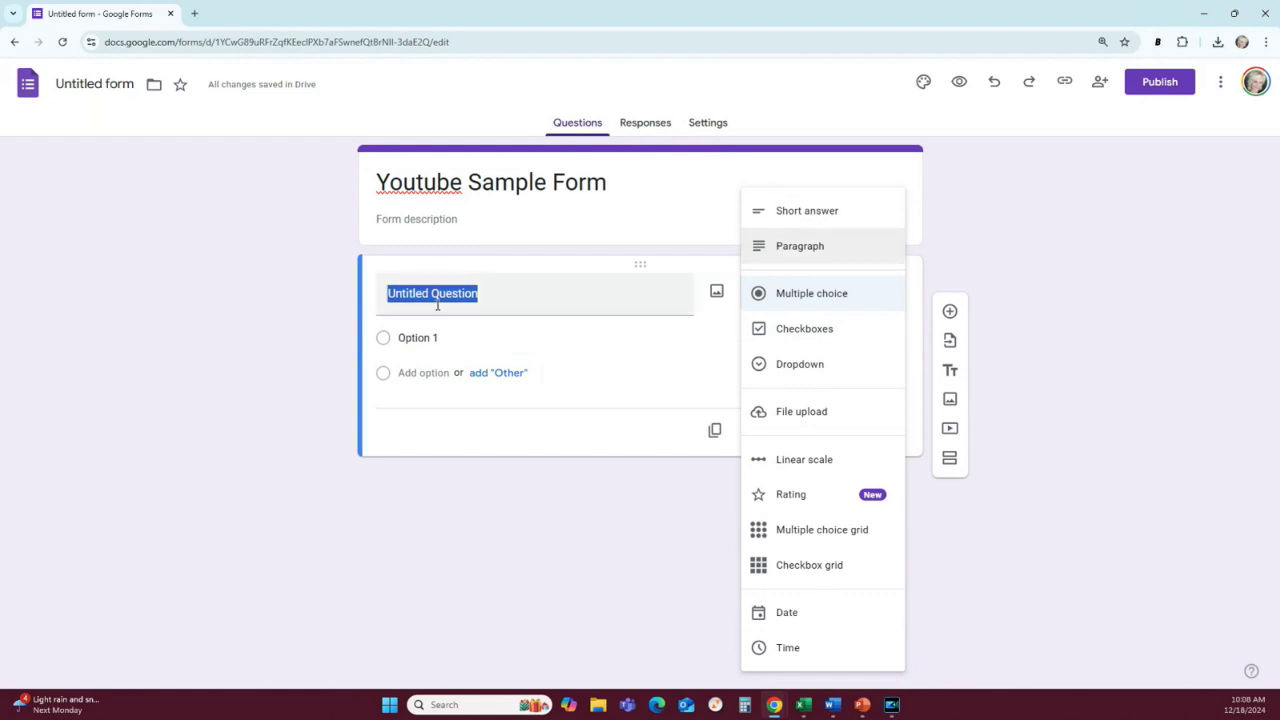
left_click(508, 295)
type("First name")
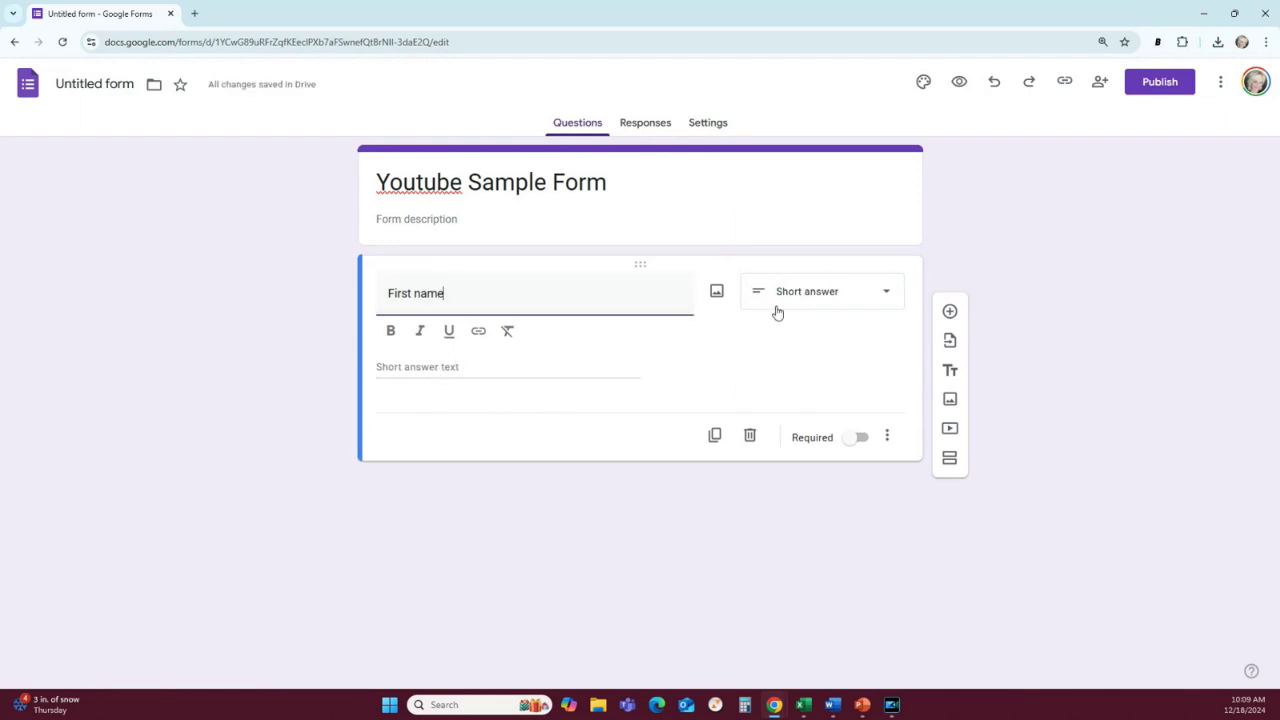
Make First name a required Short answer question and duplicate it.
left_click(886, 295)
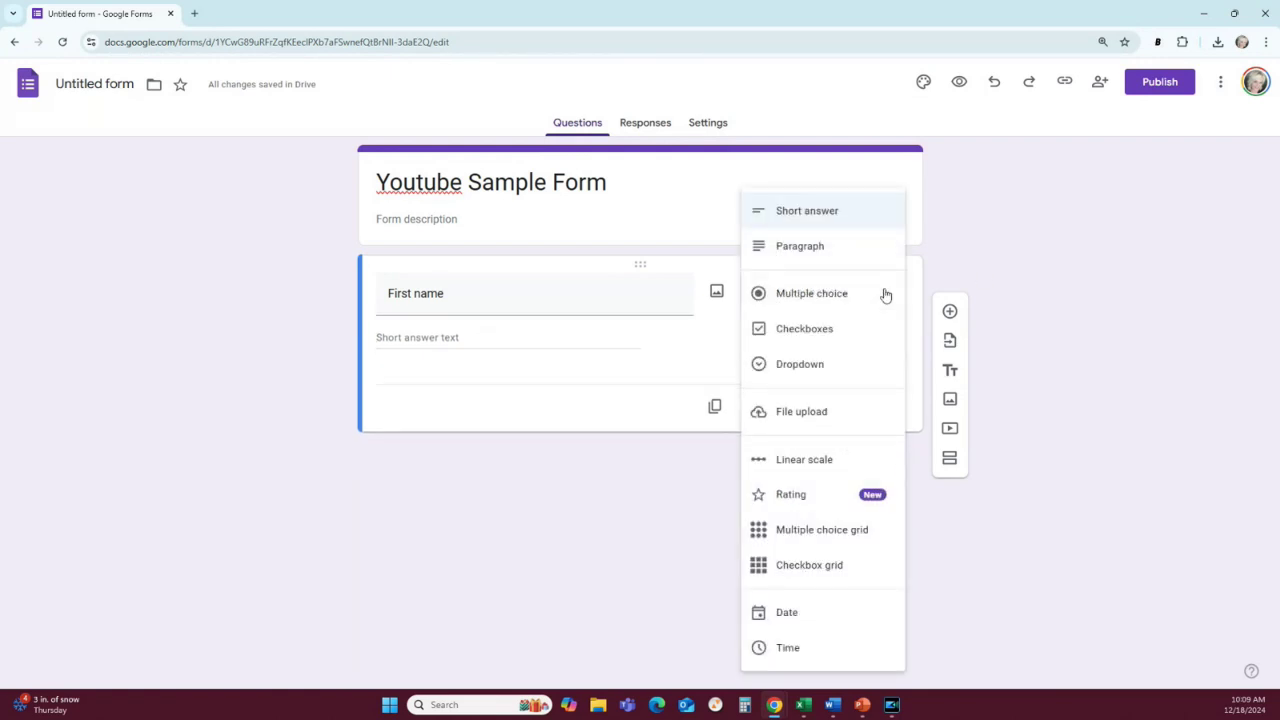
left_click(676, 328)
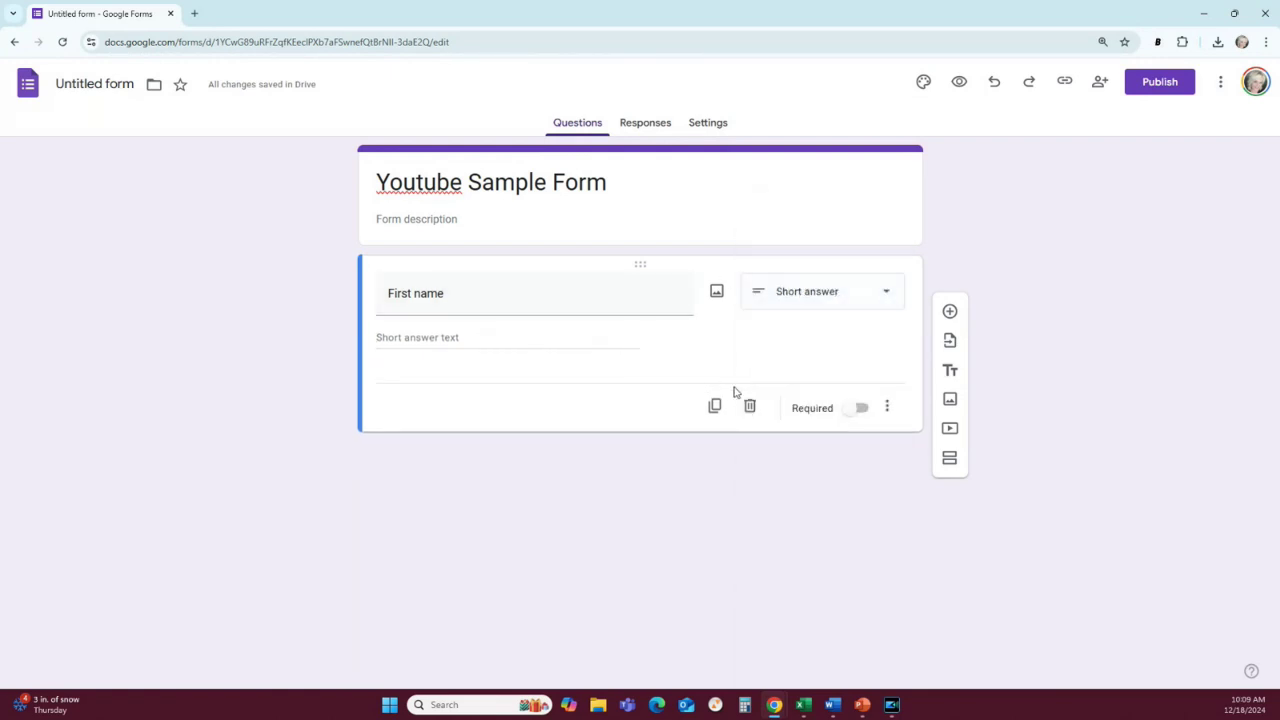
left_click(862, 409)
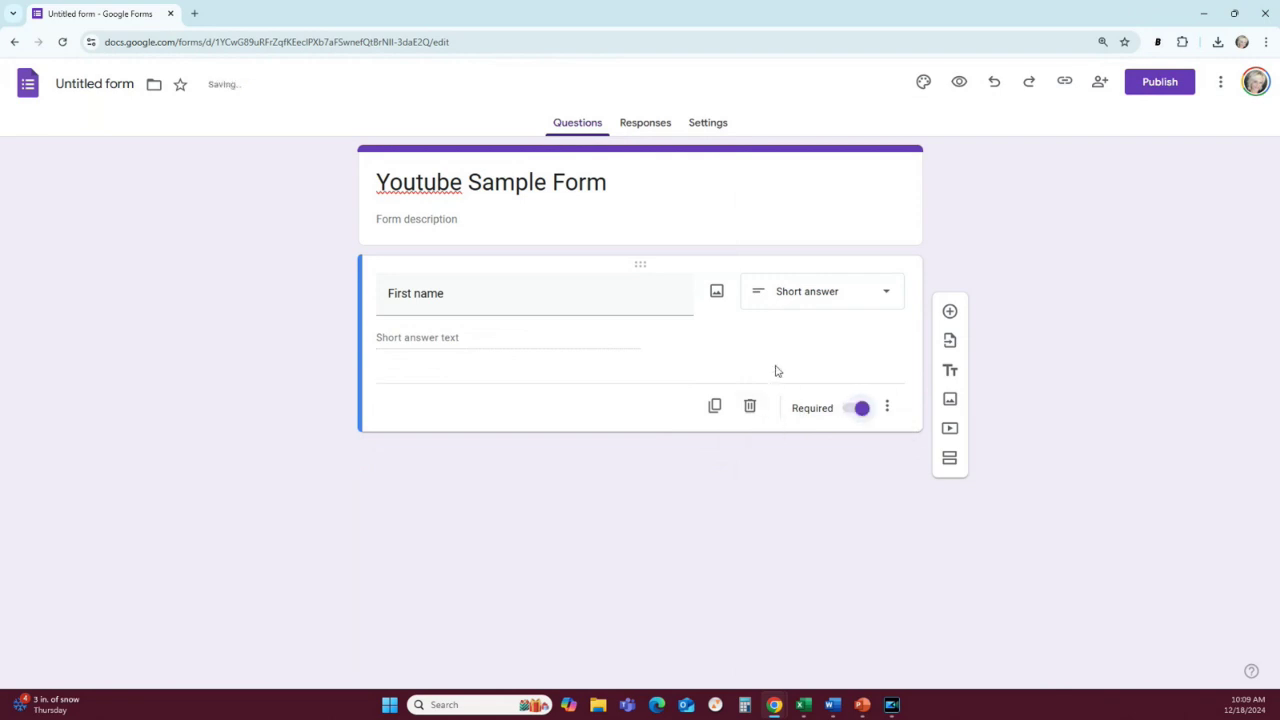
left_click(715, 408)
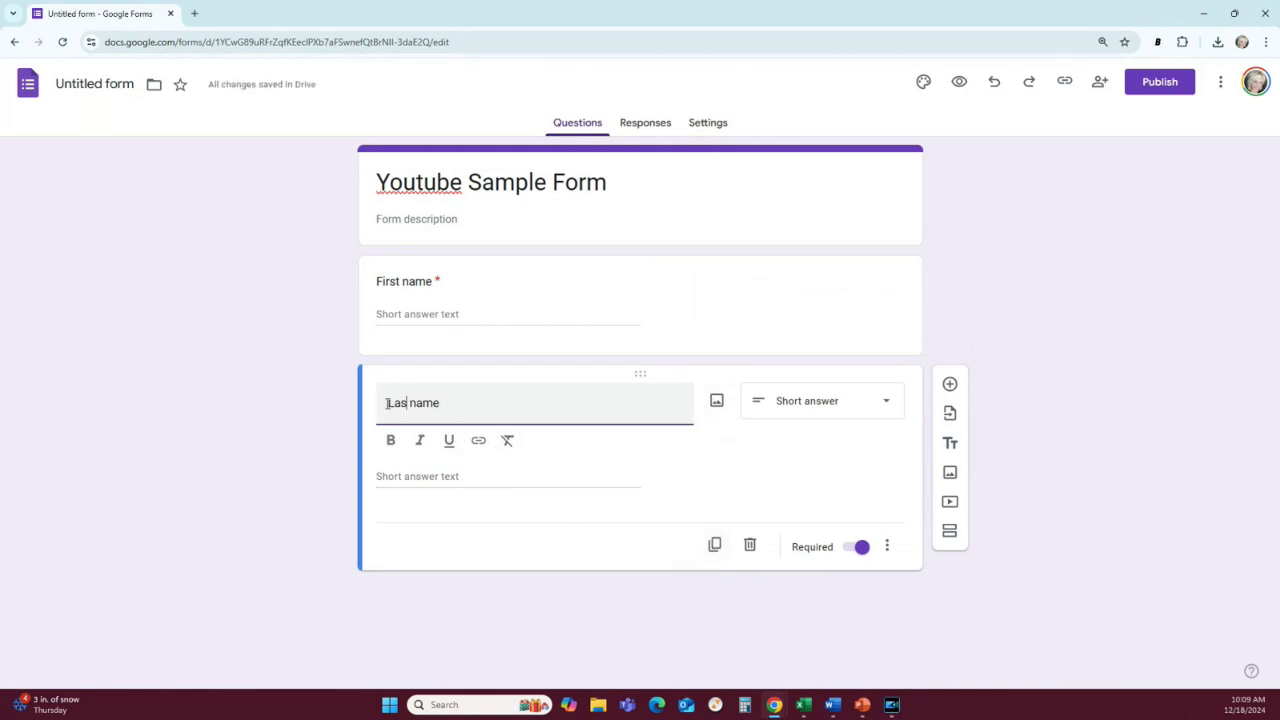
Duplicate the Last name question and rename the copy to 'Address'.
left_click(715, 548)
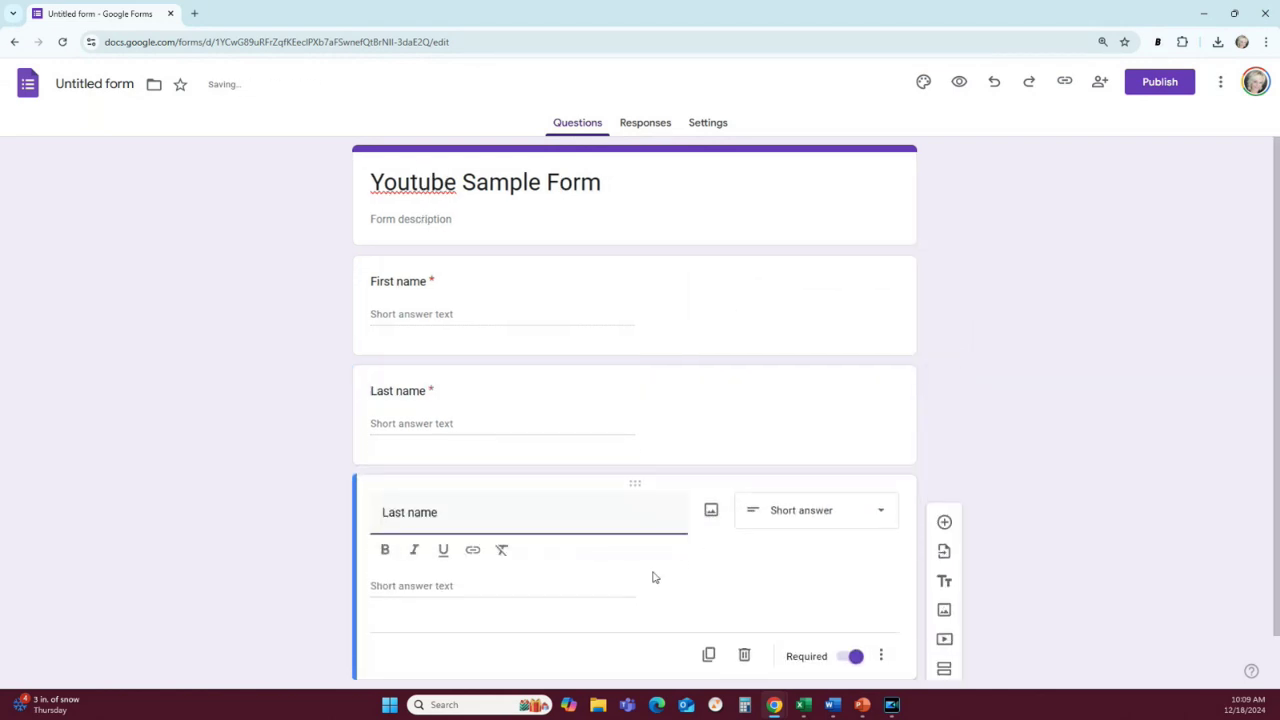
left_click(517, 380)
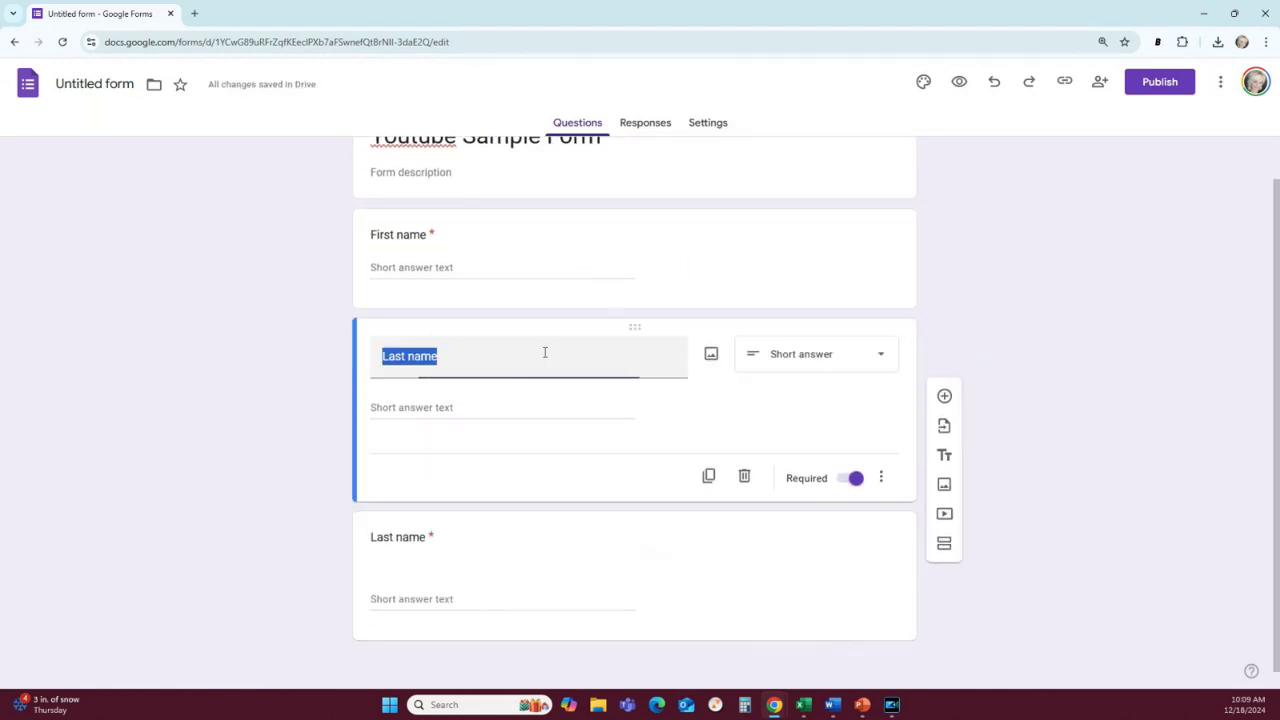
left_click(515, 567)
type("Address")
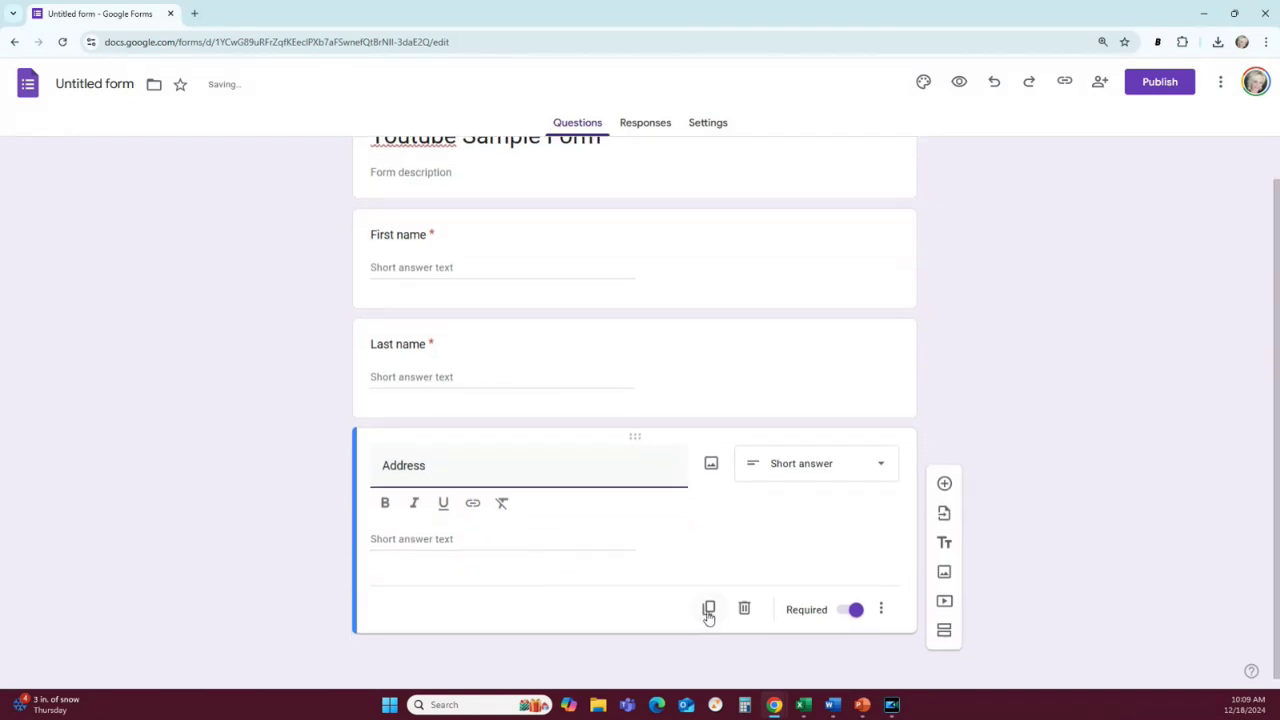
Duplicate the Address question and rename the copy to 'City'.
left_click(709, 610)
left_click_drag(436, 610, 371, 604)
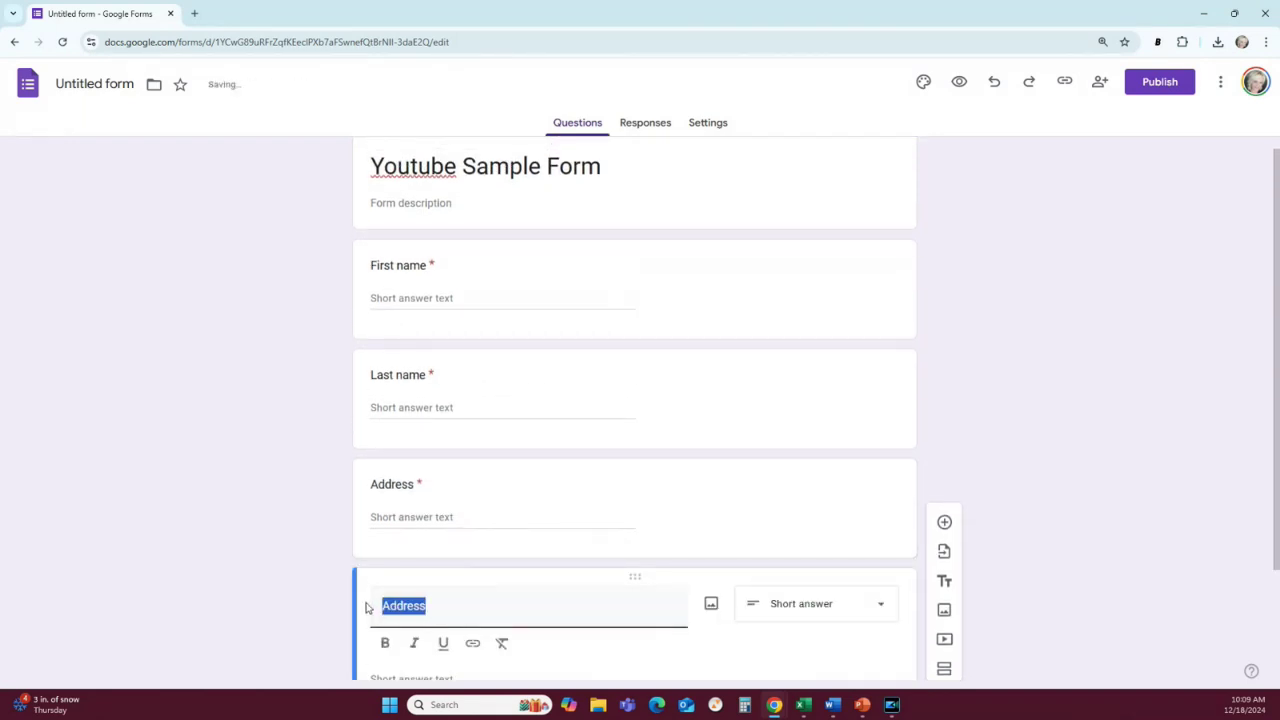
type("City")
scroll(548, 600, "down", 1)
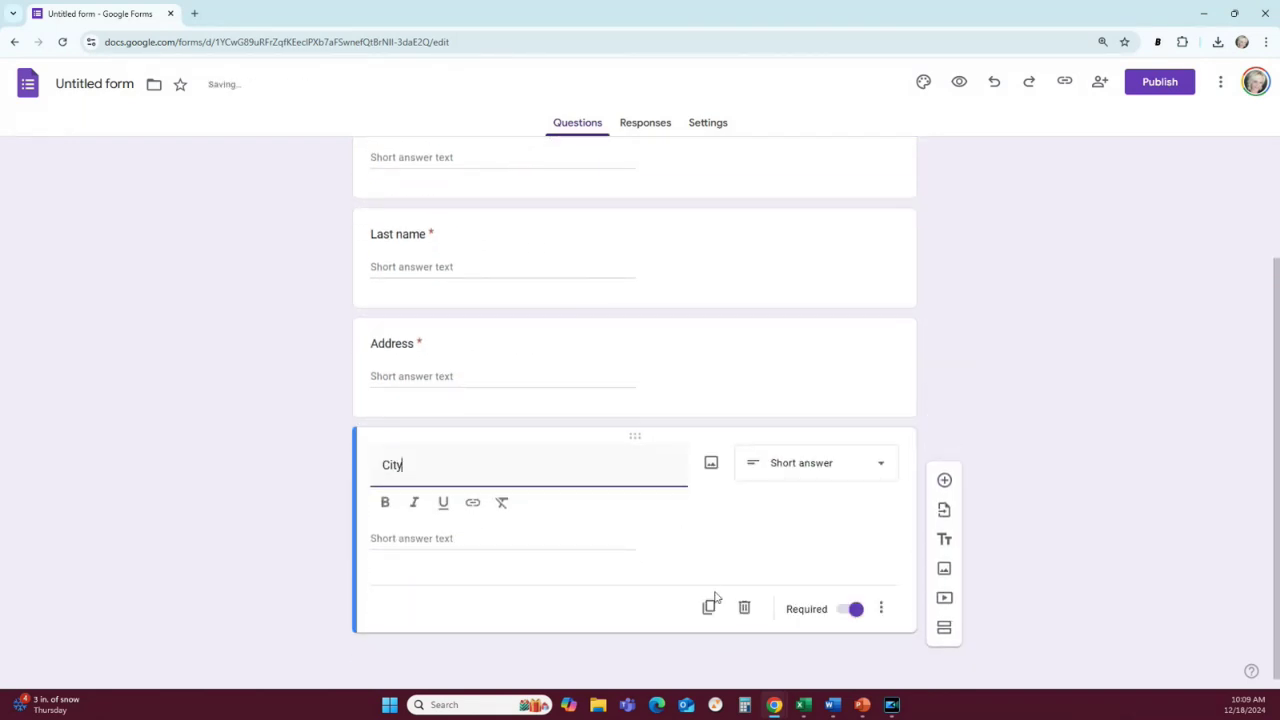
Duplicate the City question and change the copy to a Checkboxes question.
left_click(709, 607)
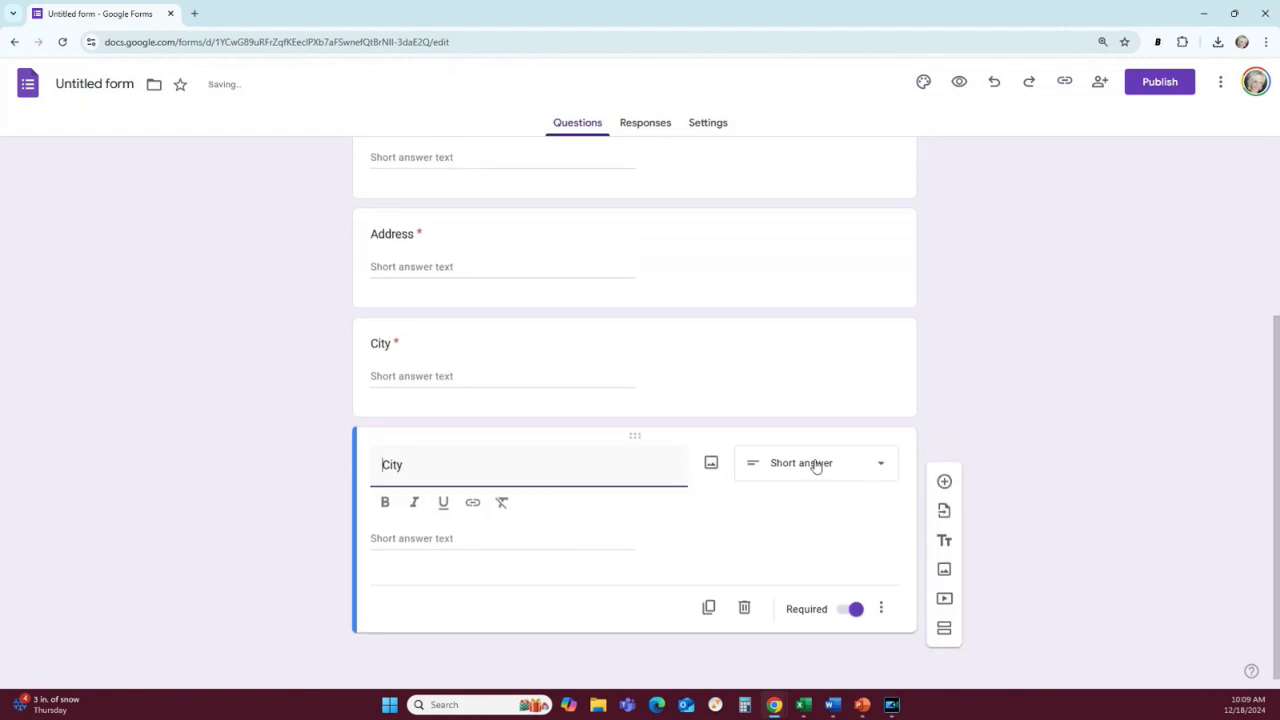
left_click(817, 463)
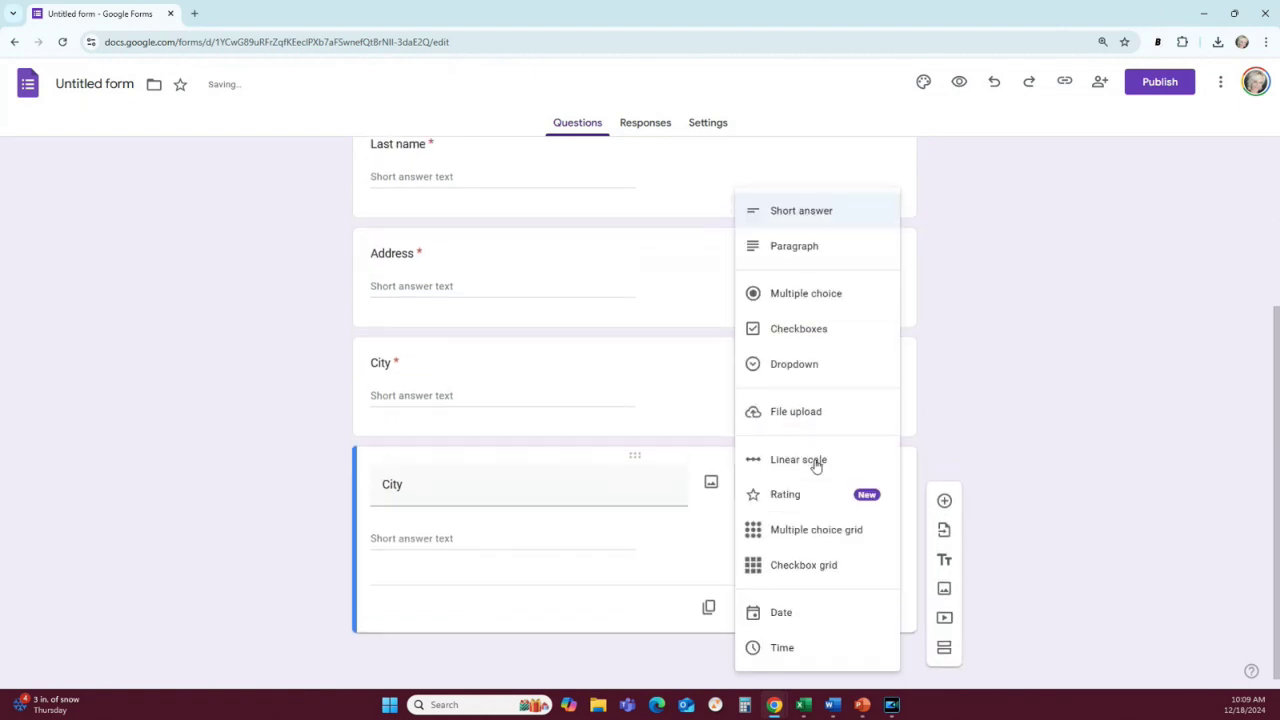
left_click(799, 340)
left_click(424, 541)
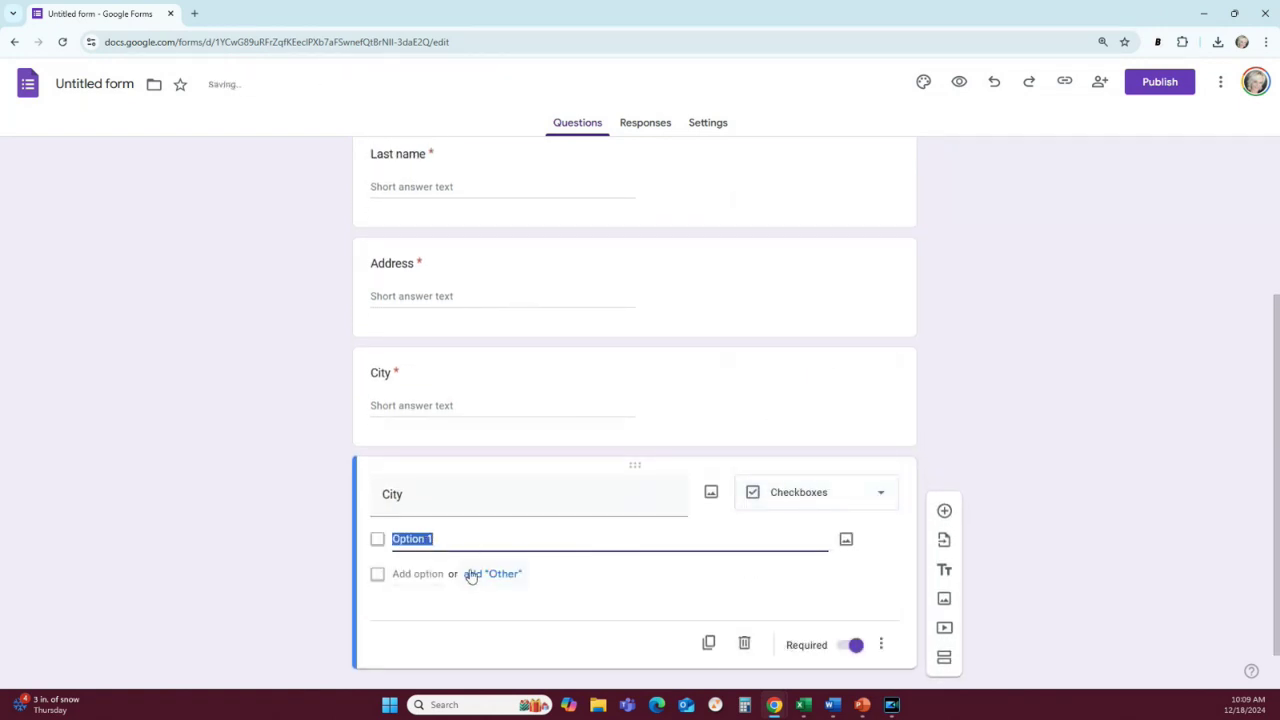
left_click(424, 495)
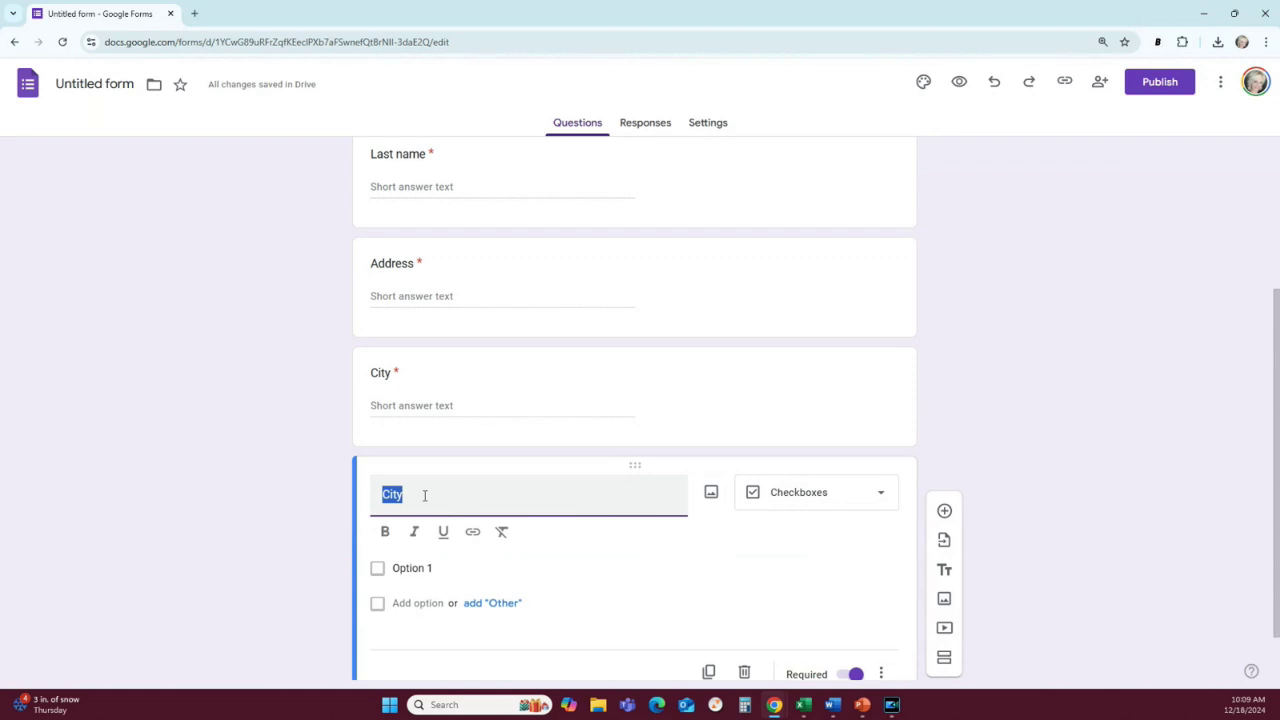
Set the checkbox options to Microdermabrasion and Charcoal.
left_click(451, 567)
type("Microdermabrasion")
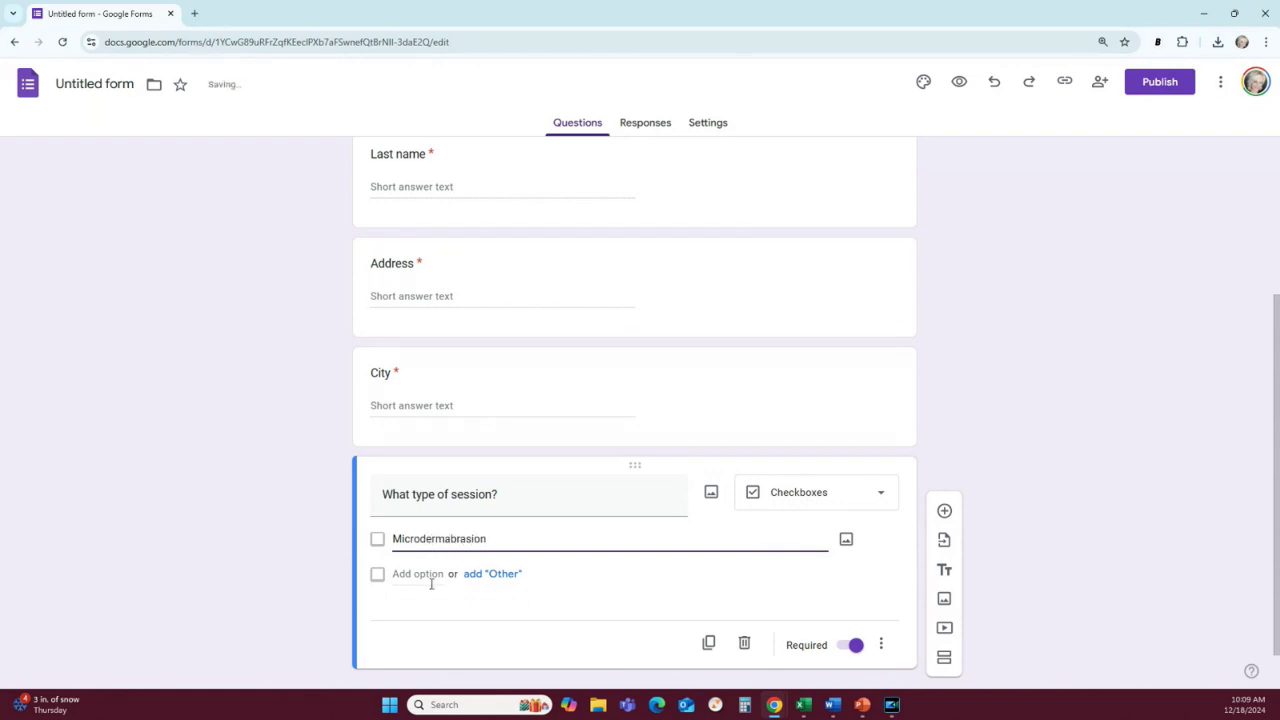
left_click(431, 576)
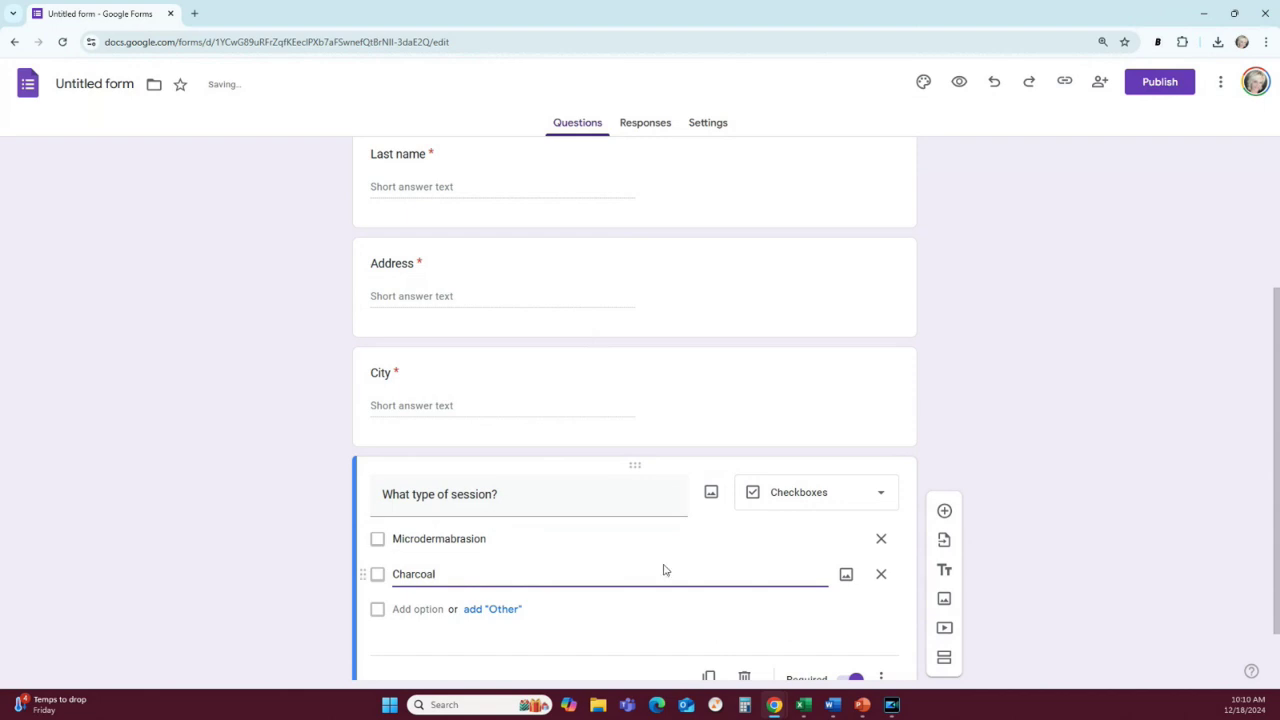
scroll(663, 570, "up", 3)
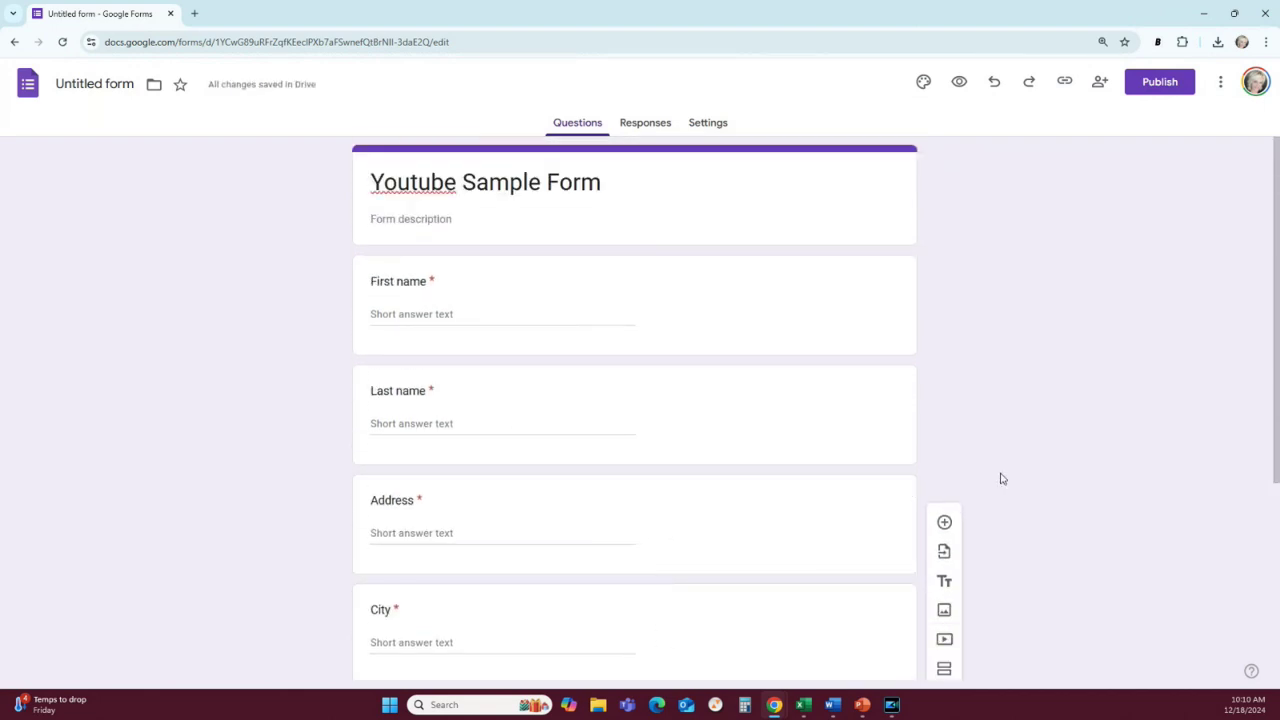
Upload Colorful Photo Rainbow Facebook Cover (3).png from Downloads as an image item.
scroll(1020, 517, "down", 2)
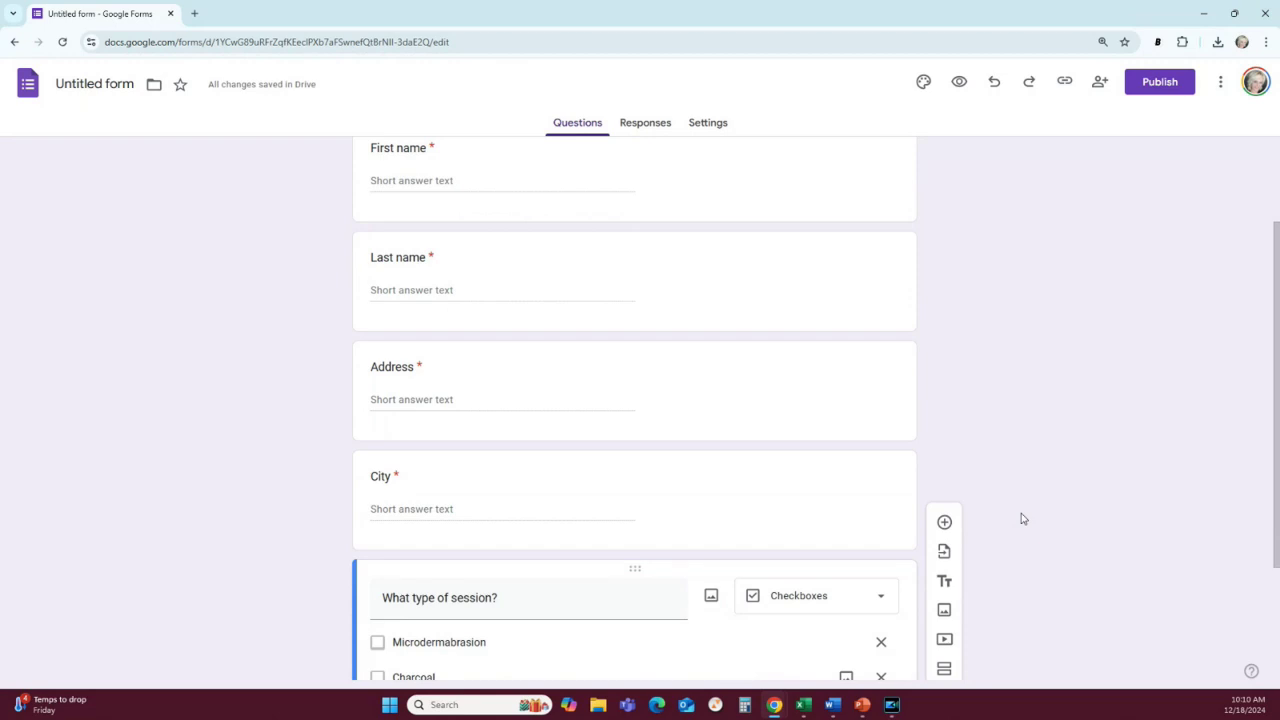
scroll(1021, 517, "up", 2)
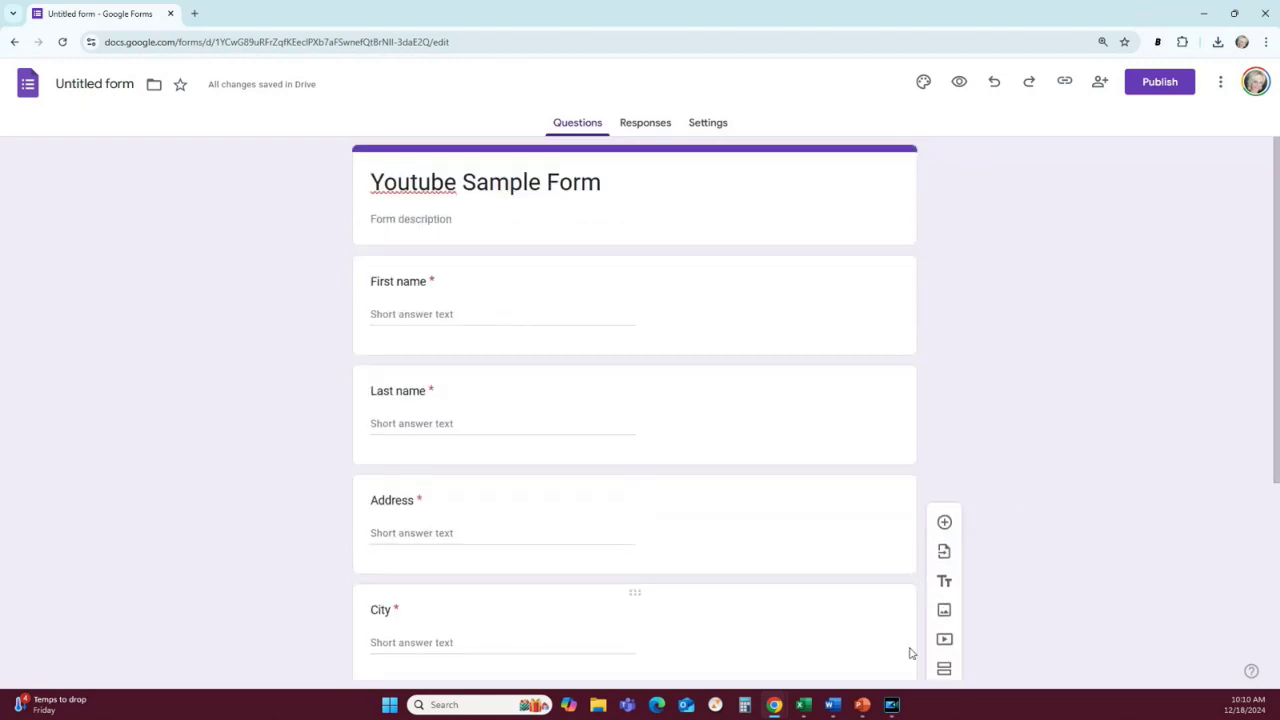
left_click(947, 613)
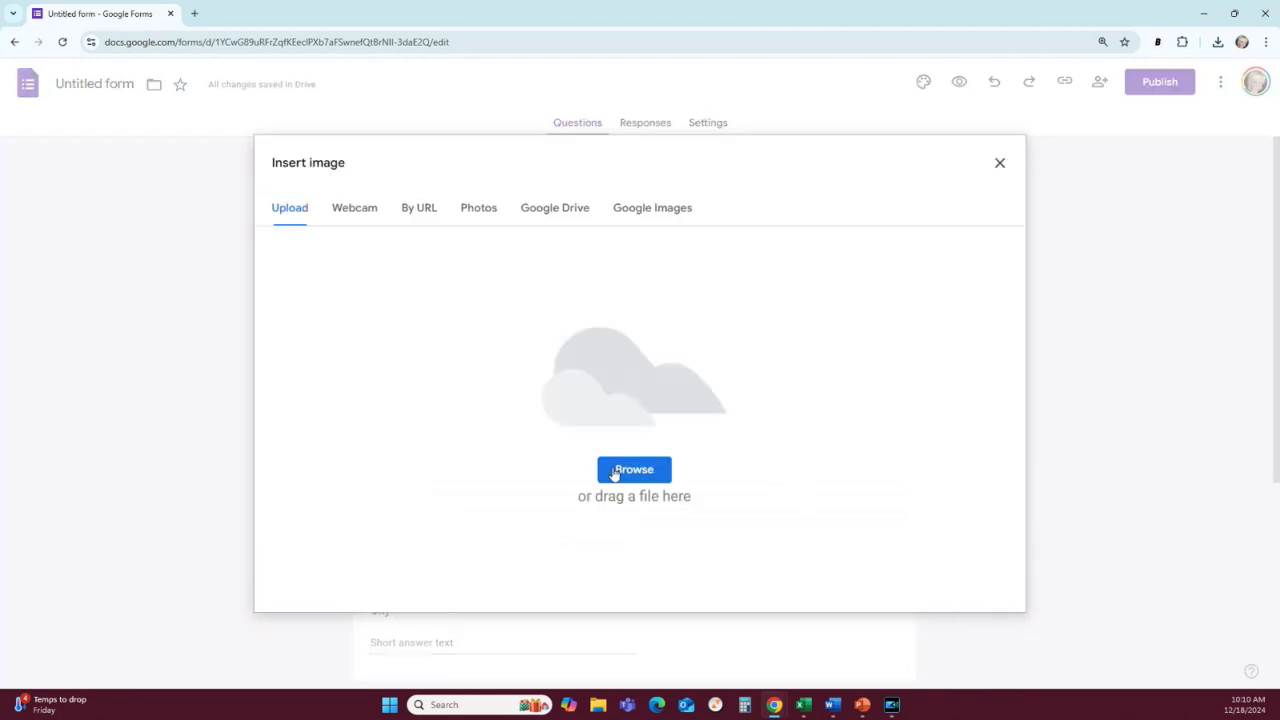
left_click(638, 478)
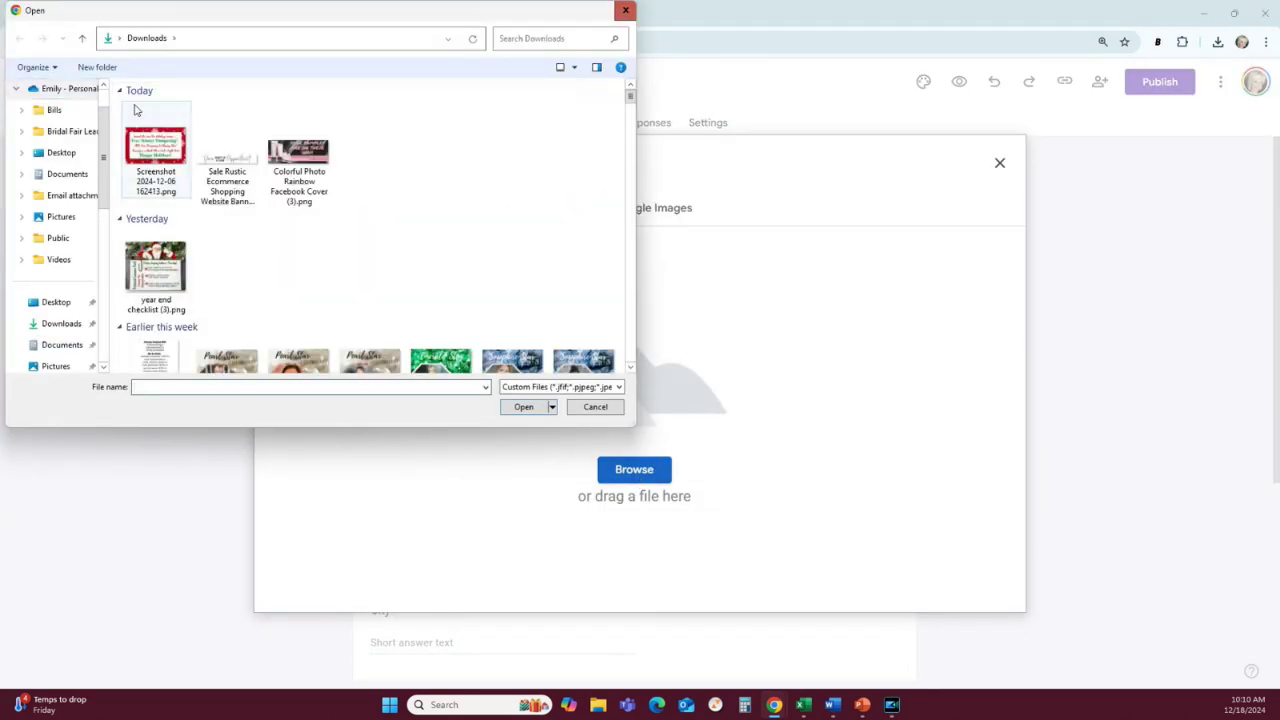
left_click(305, 160)
left_click(525, 407)
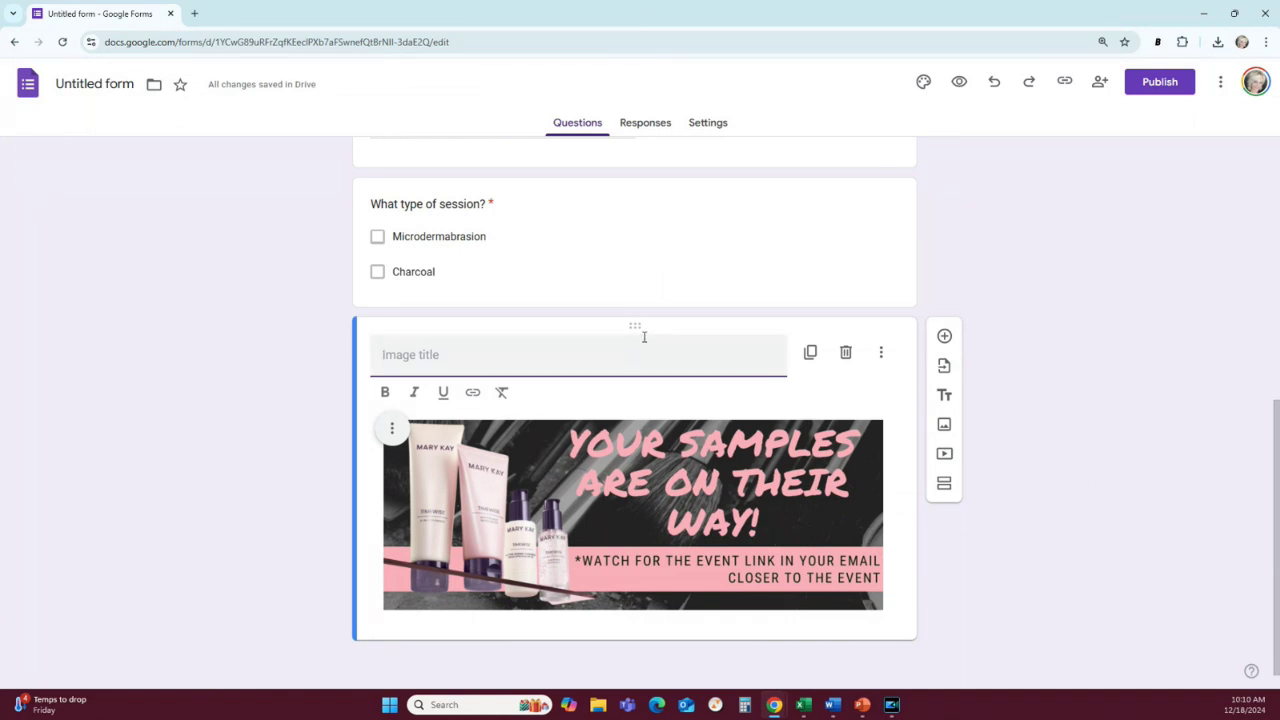
Drag the banner image item up to just below the form title card.
scroll(751, 443, "up", 10)
scroll(751, 443, "down", 1)
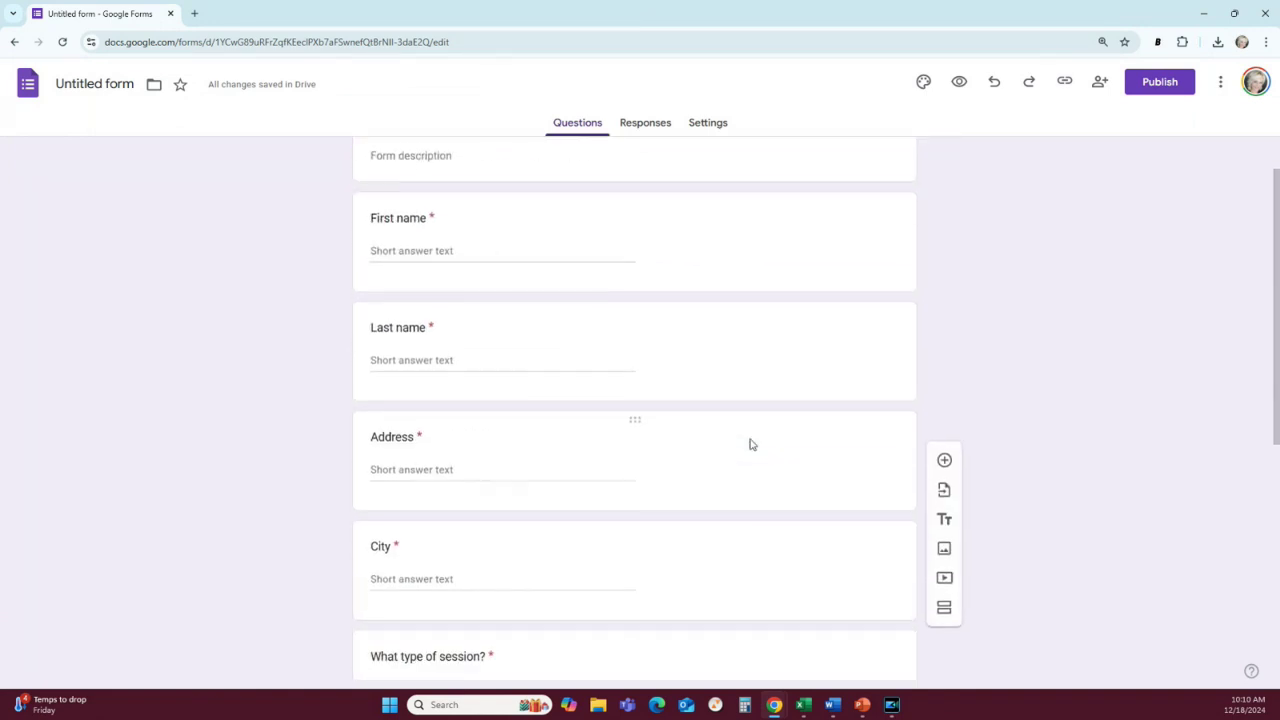
scroll(509, 307, "up", 1)
scroll(554, 317, "down", 10)
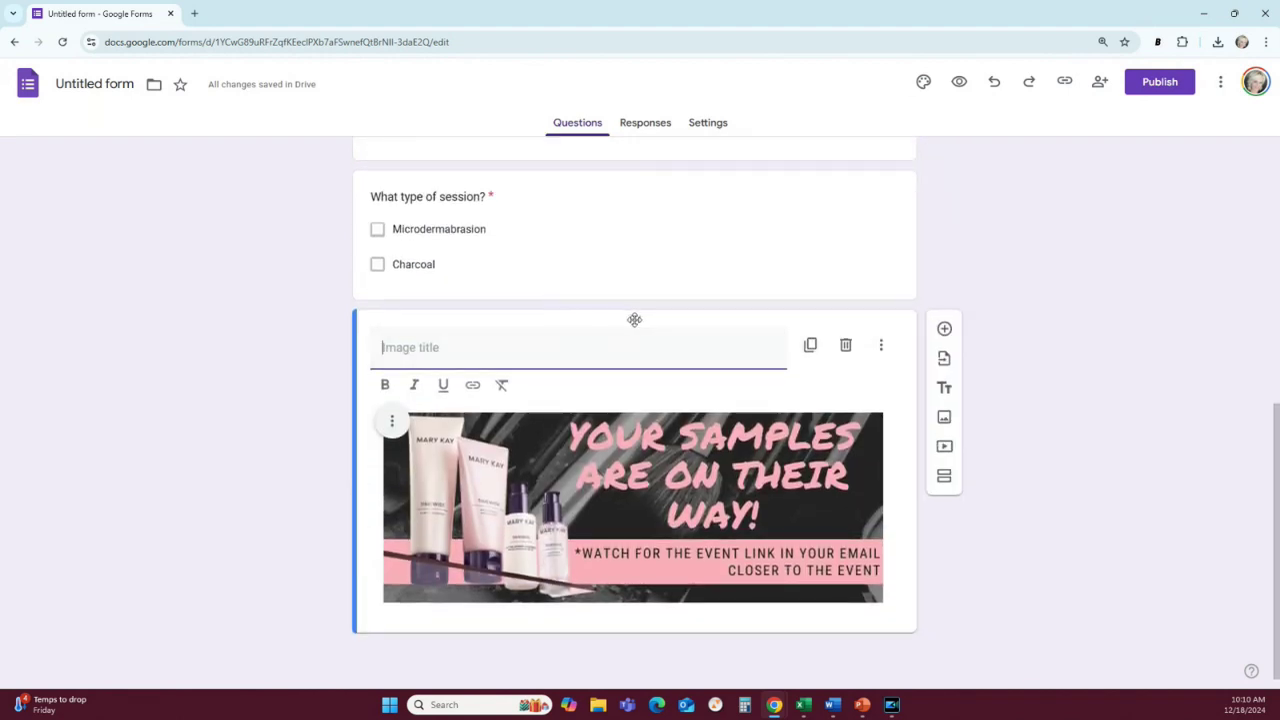
left_click_drag(634, 317, 669, 230)
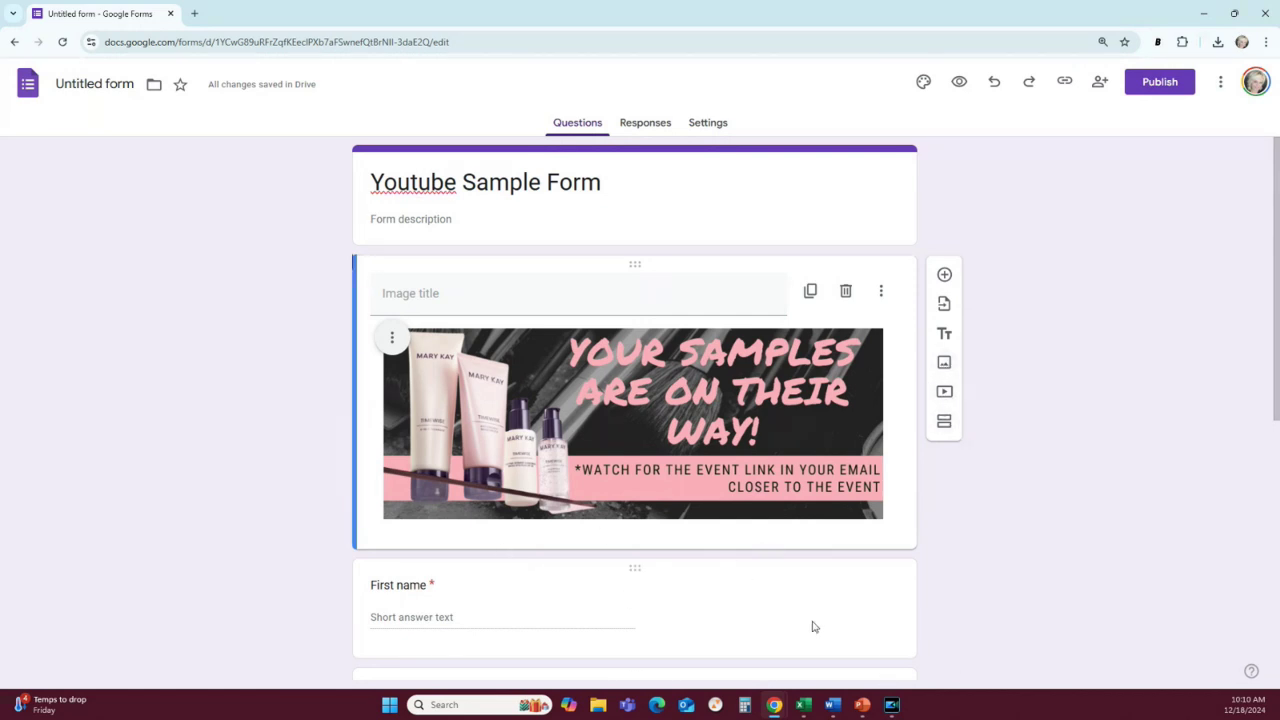
scroll(767, 530, "down", 1)
scroll(767, 531, "down", 3)
scroll(767, 531, "up", 4)
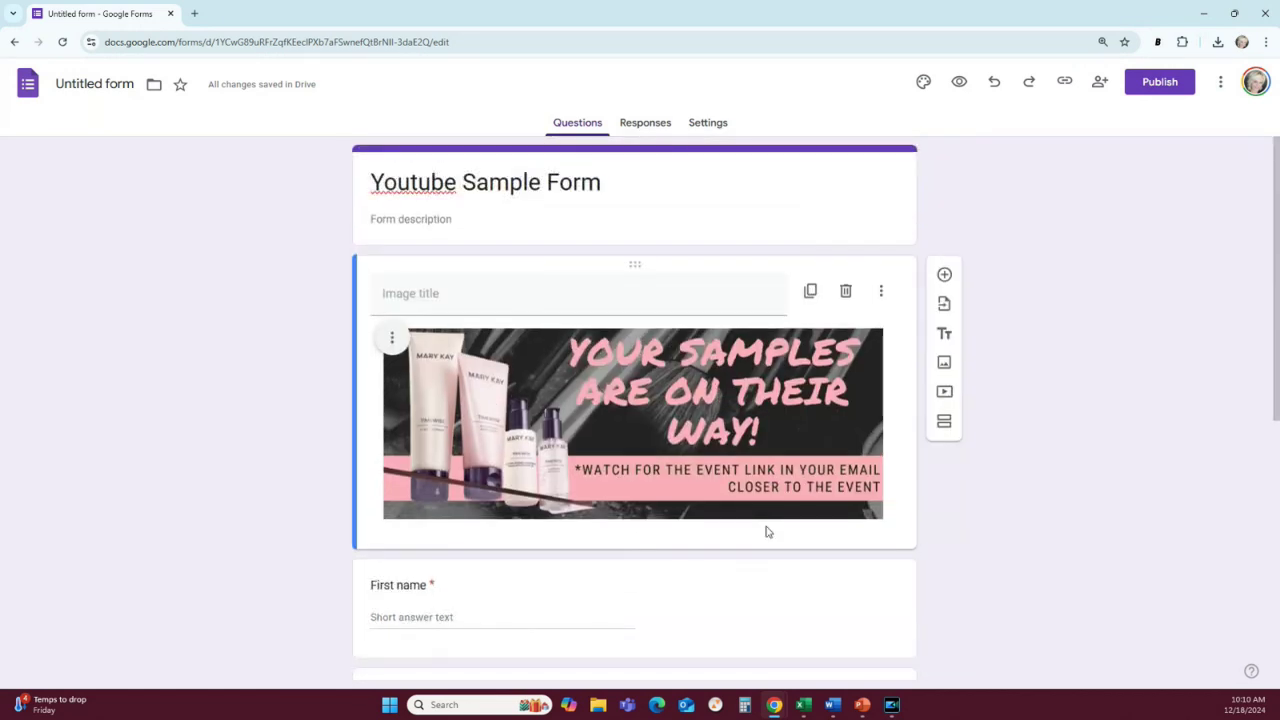
Change the theme's header font to Poppins Extra Bold.
left_click(924, 83)
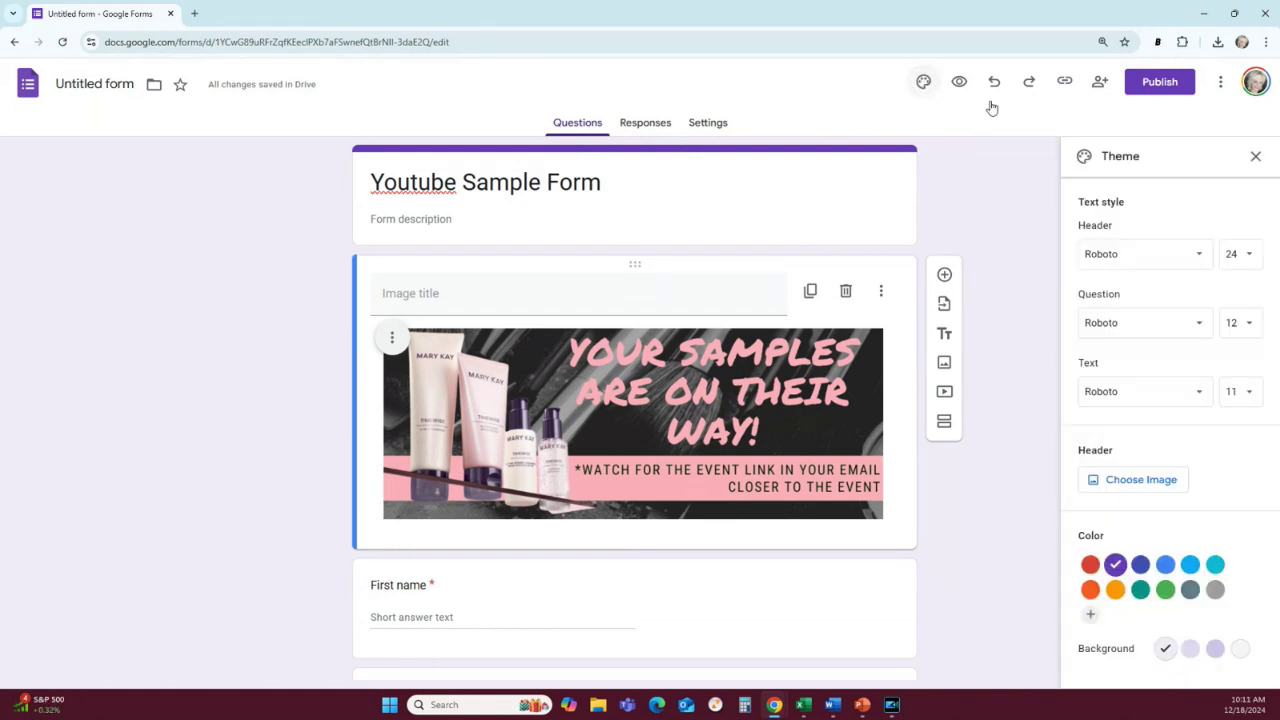
left_click(1130, 262)
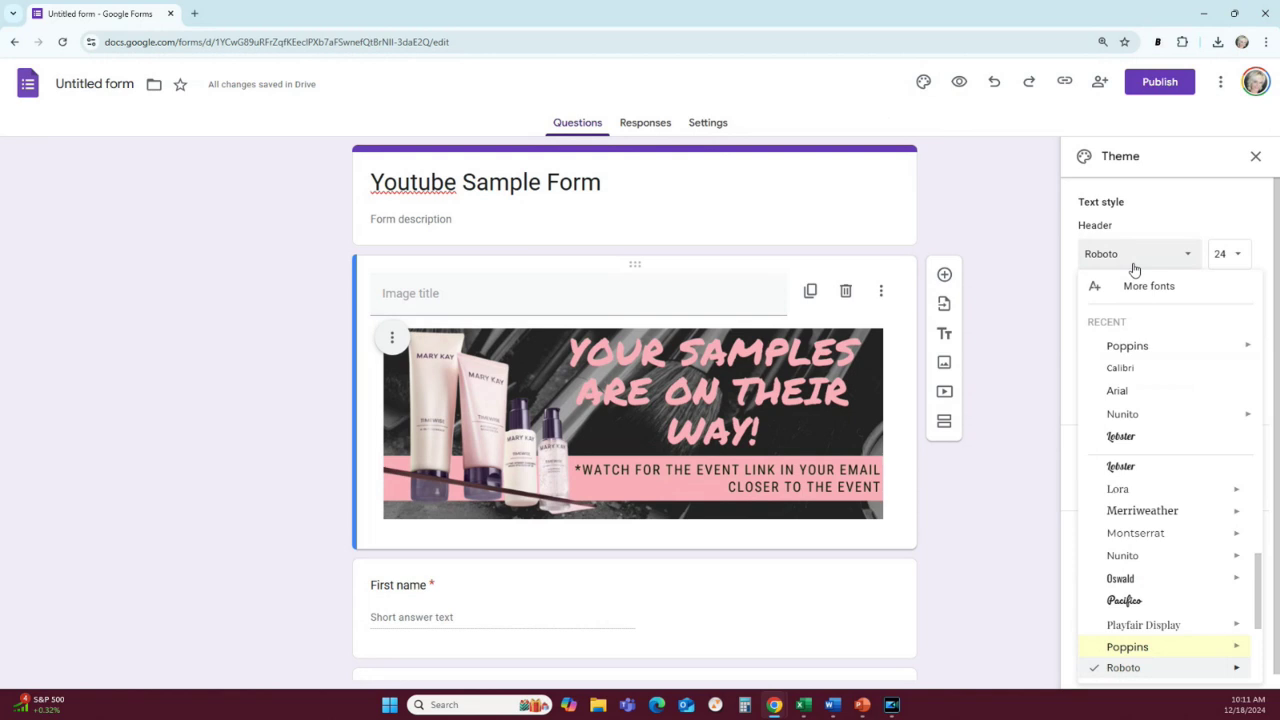
mouse_move(1140, 656)
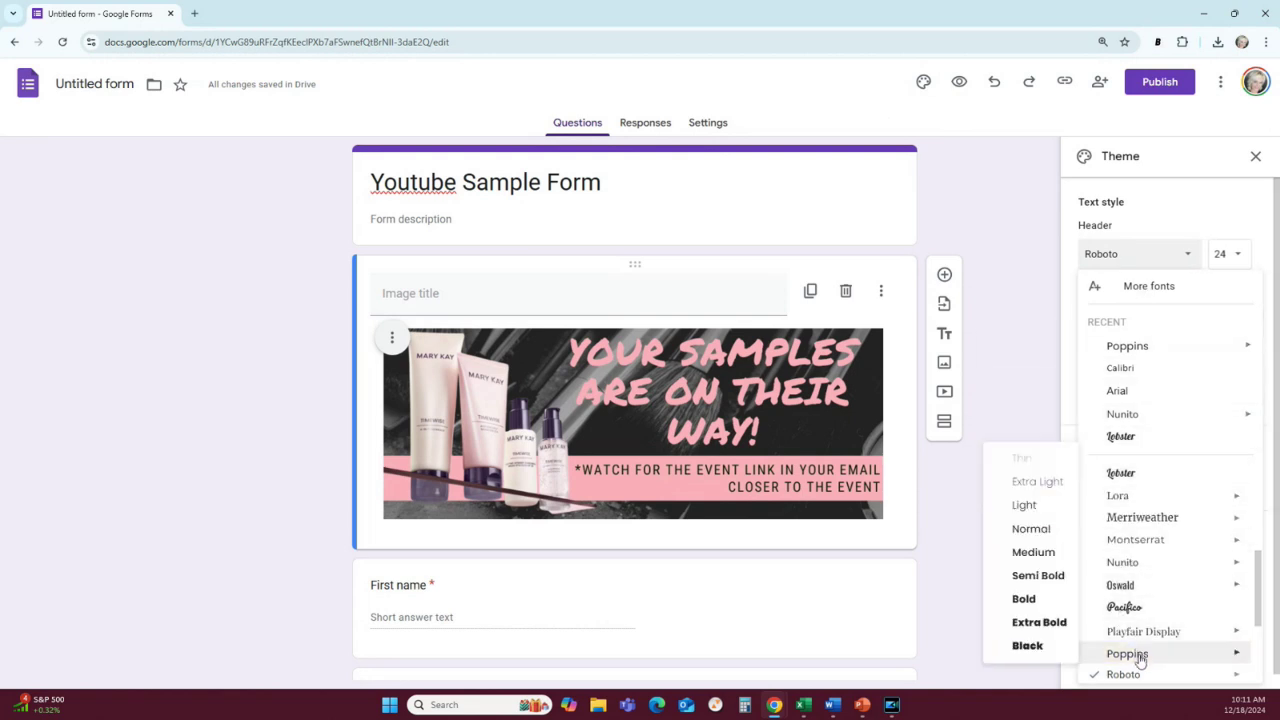
left_click(1047, 630)
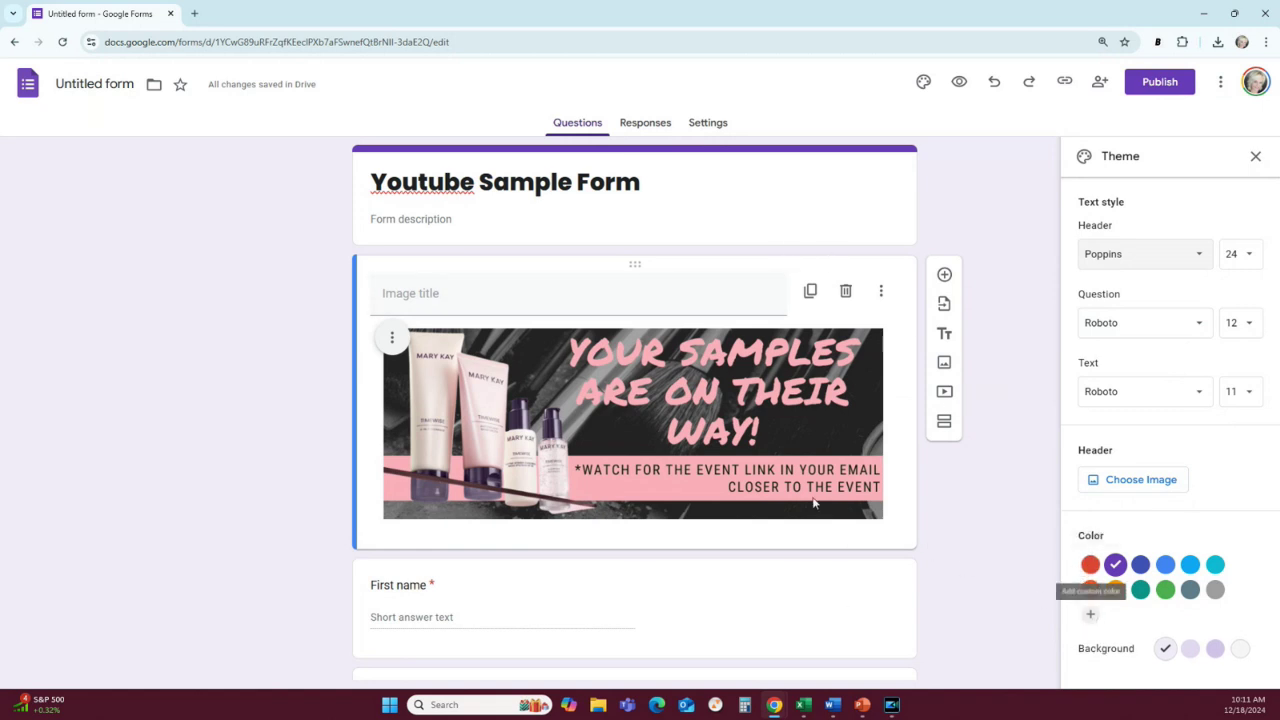
left_click(1089, 614)
Mix a light pink (#f180c6) from the magenta hue, apply it as theme colour, close the panel.
scroll(1165, 665, "down", 1)
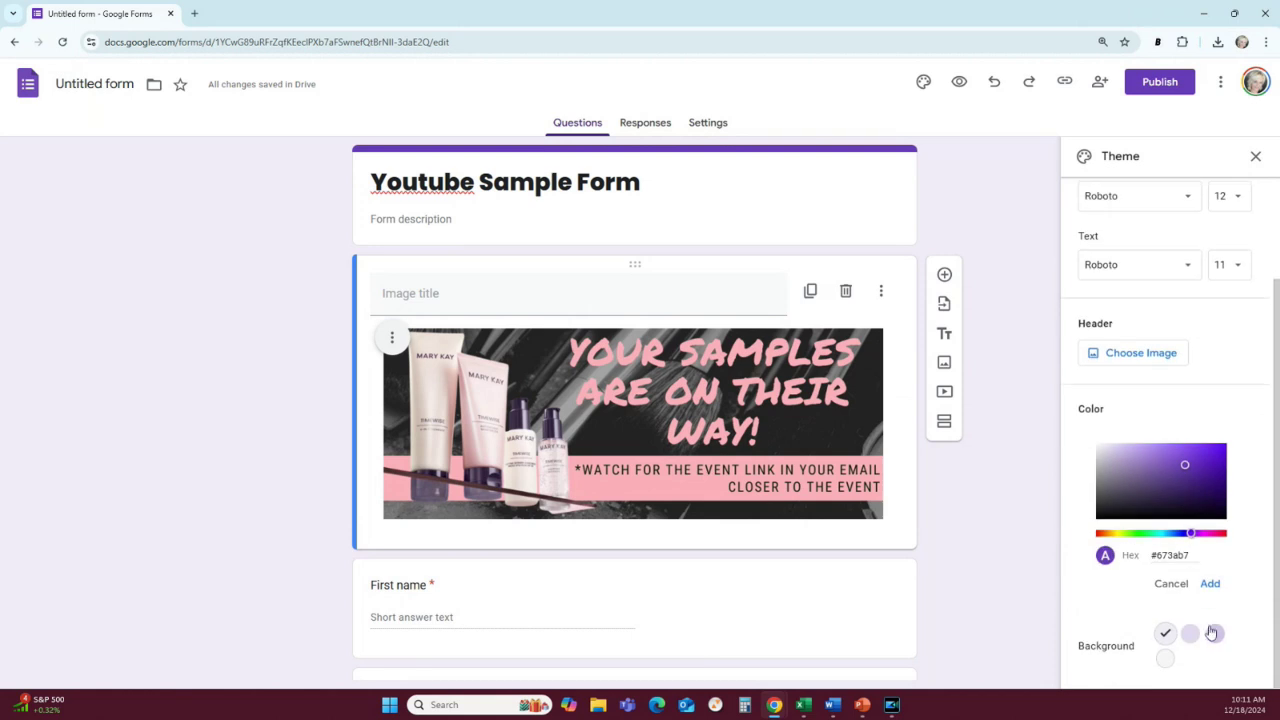
left_click(1102, 533)
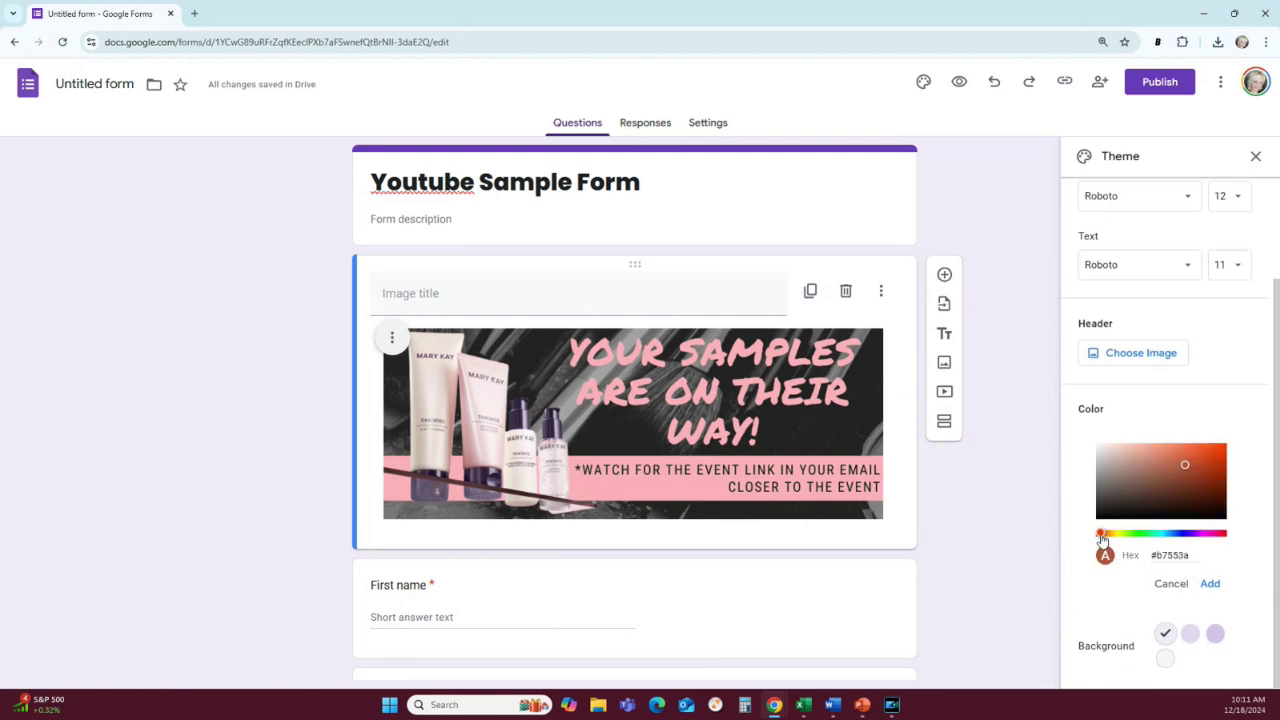
left_click(1213, 533)
left_click_drag(1189, 478, 1157, 449)
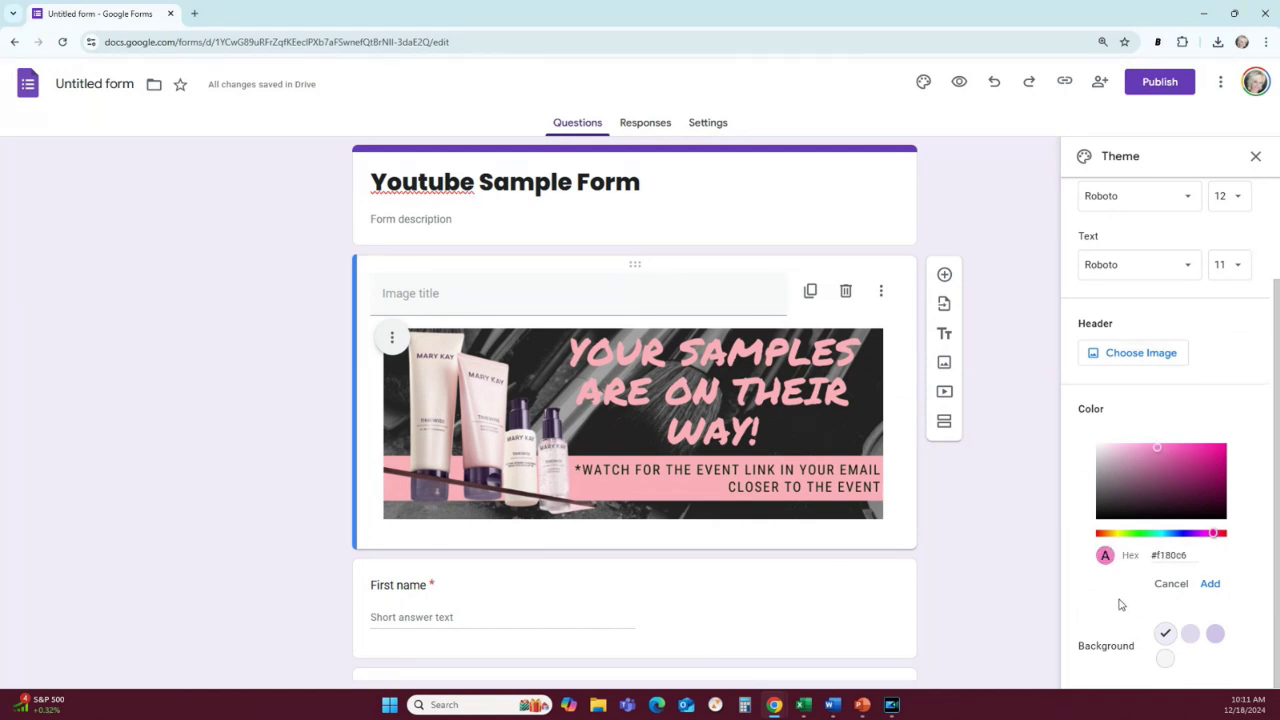
left_click(1210, 585)
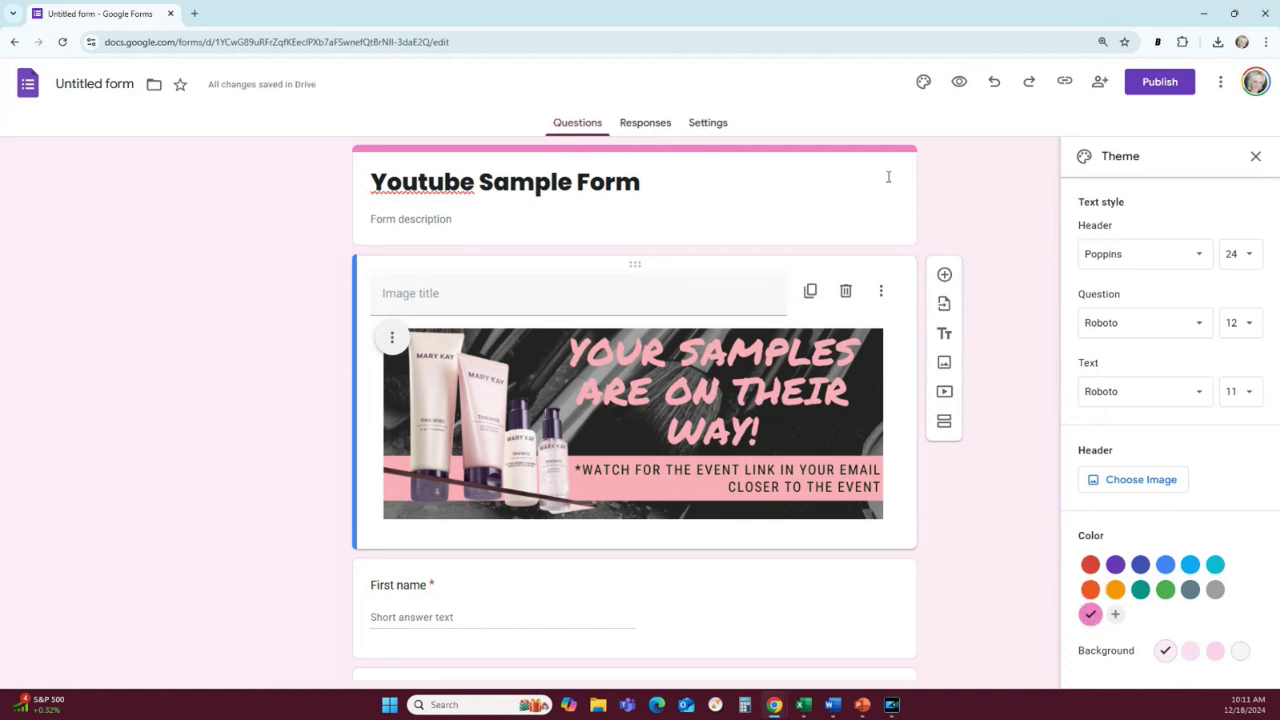
scroll(1000, 460, "down", 2)
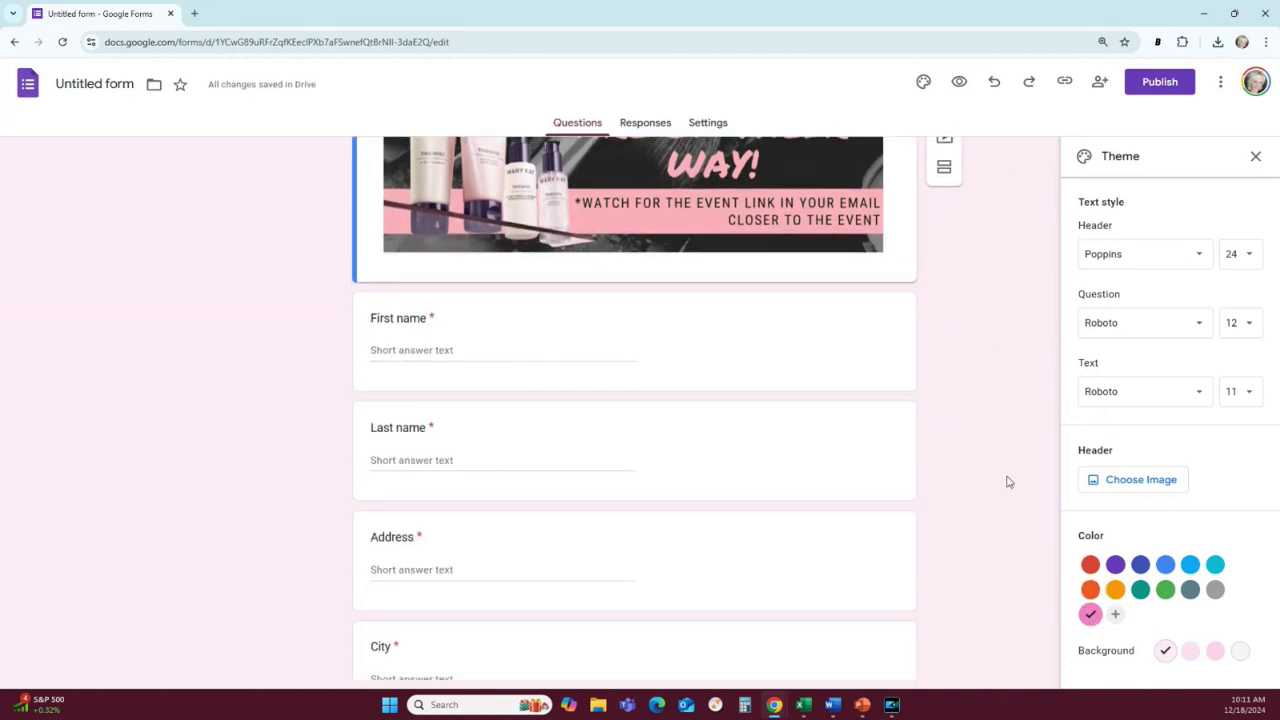
scroll(1008, 482, "up", 2)
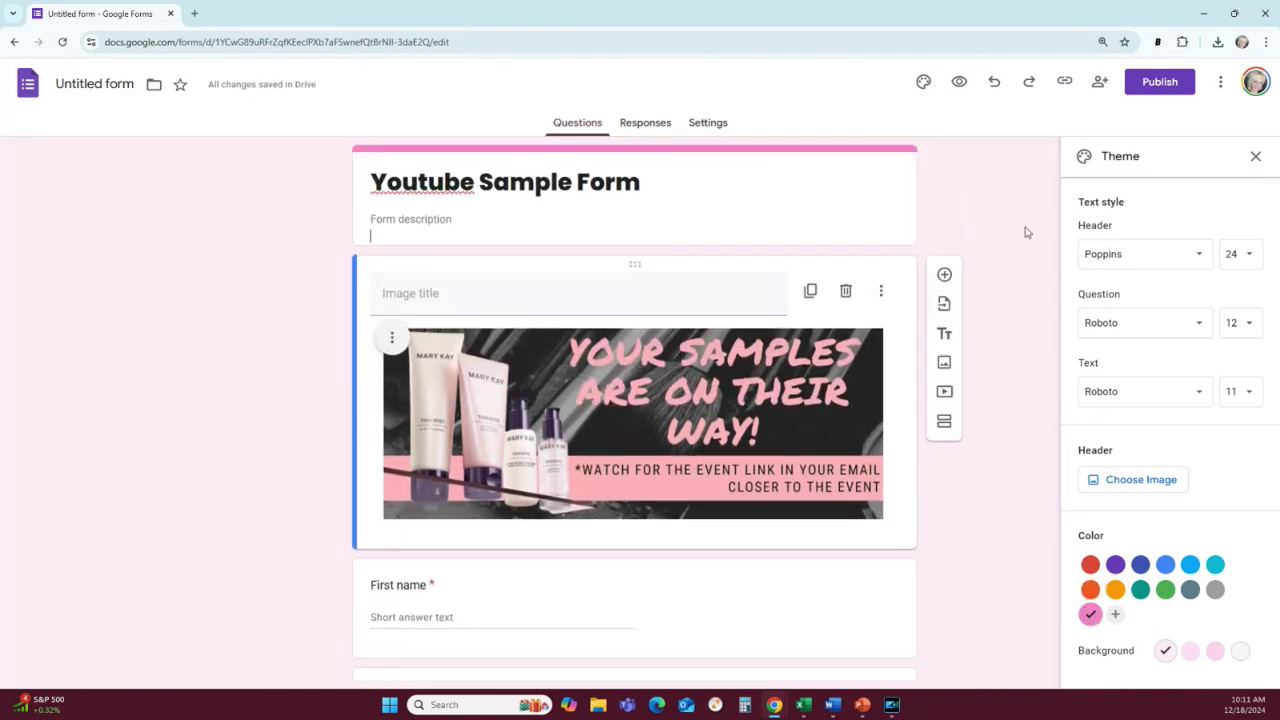
left_click(1256, 157)
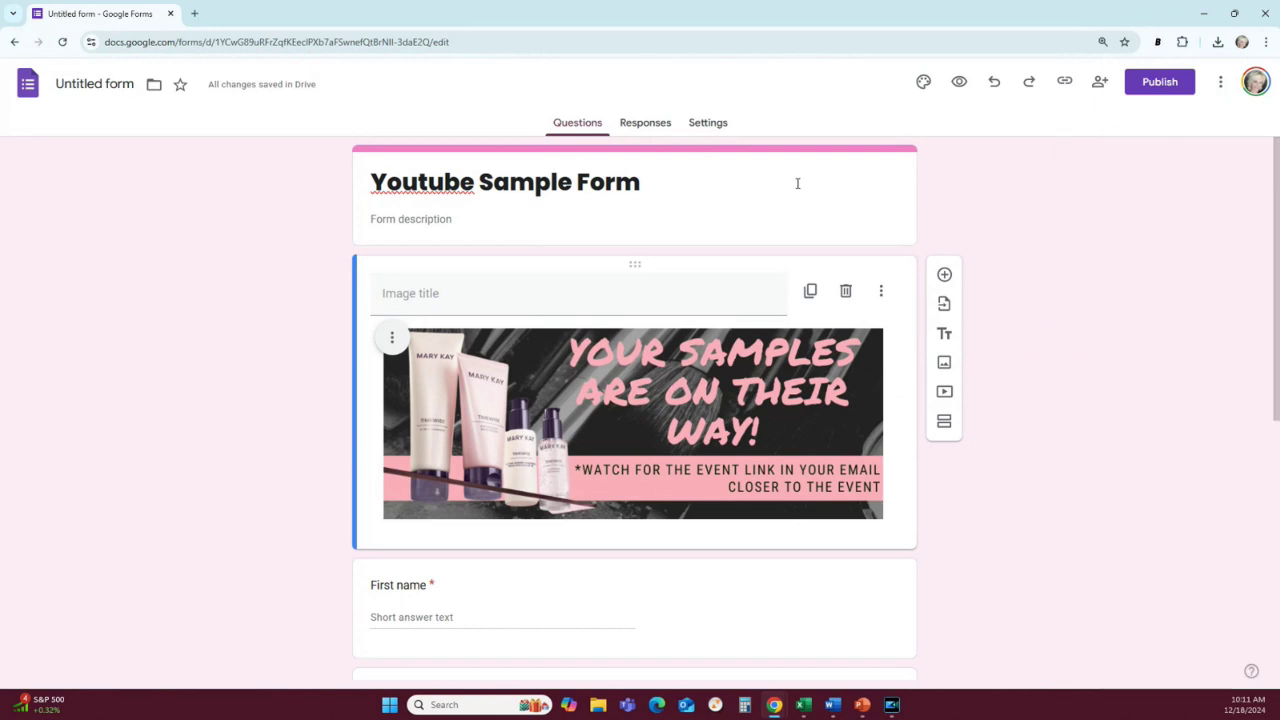
On the Responses tab, enable email notifications and create a new linked responses spreadsheet.
left_click(669, 133)
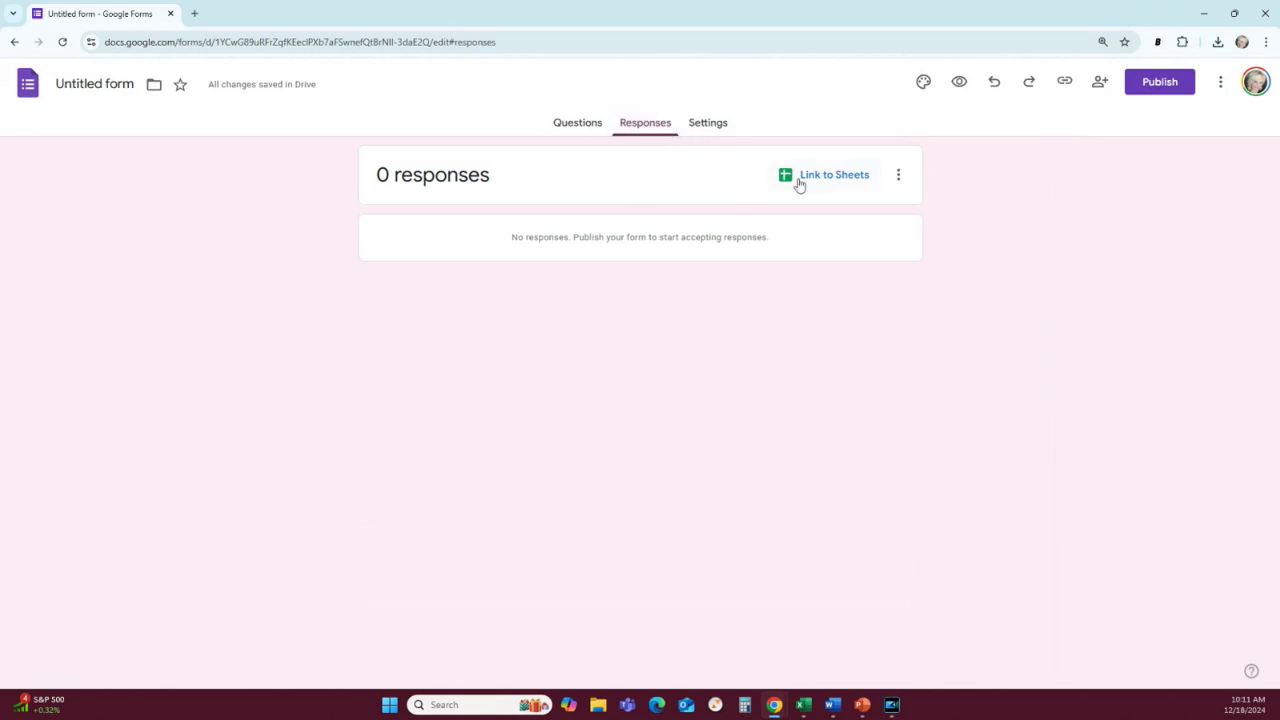
left_click(586, 122)
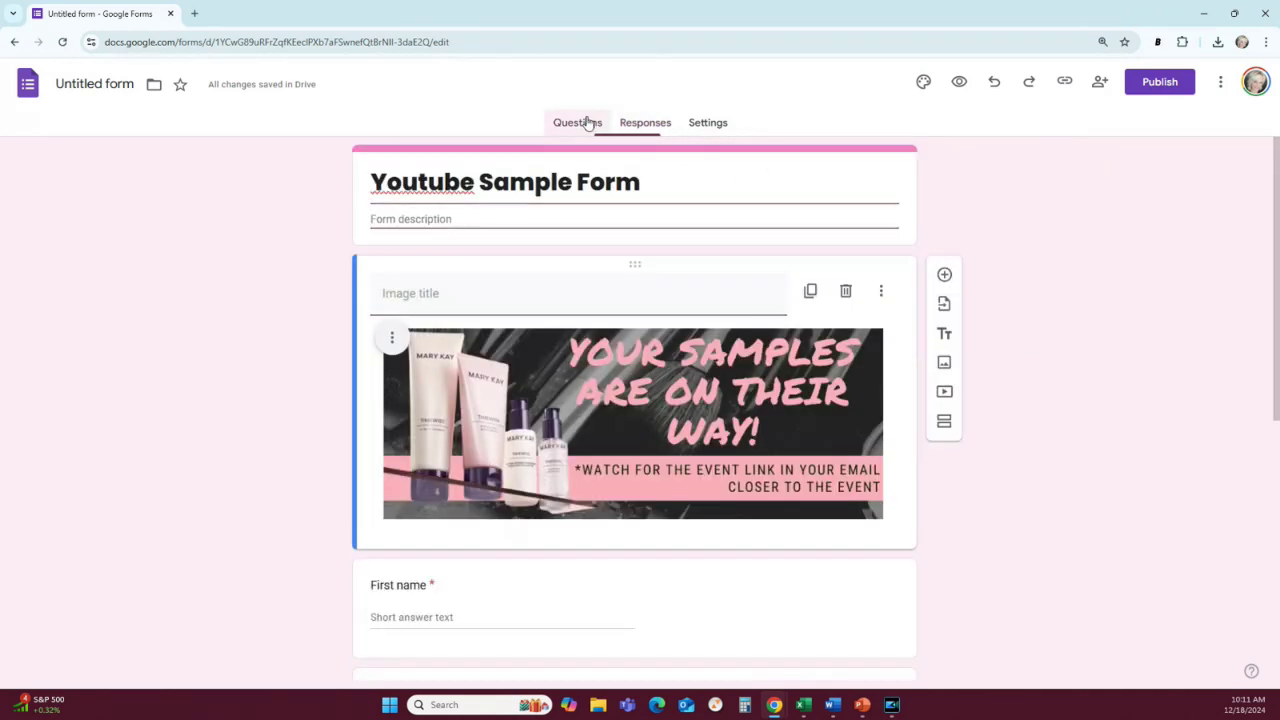
scroll(568, 410, "down", 5)
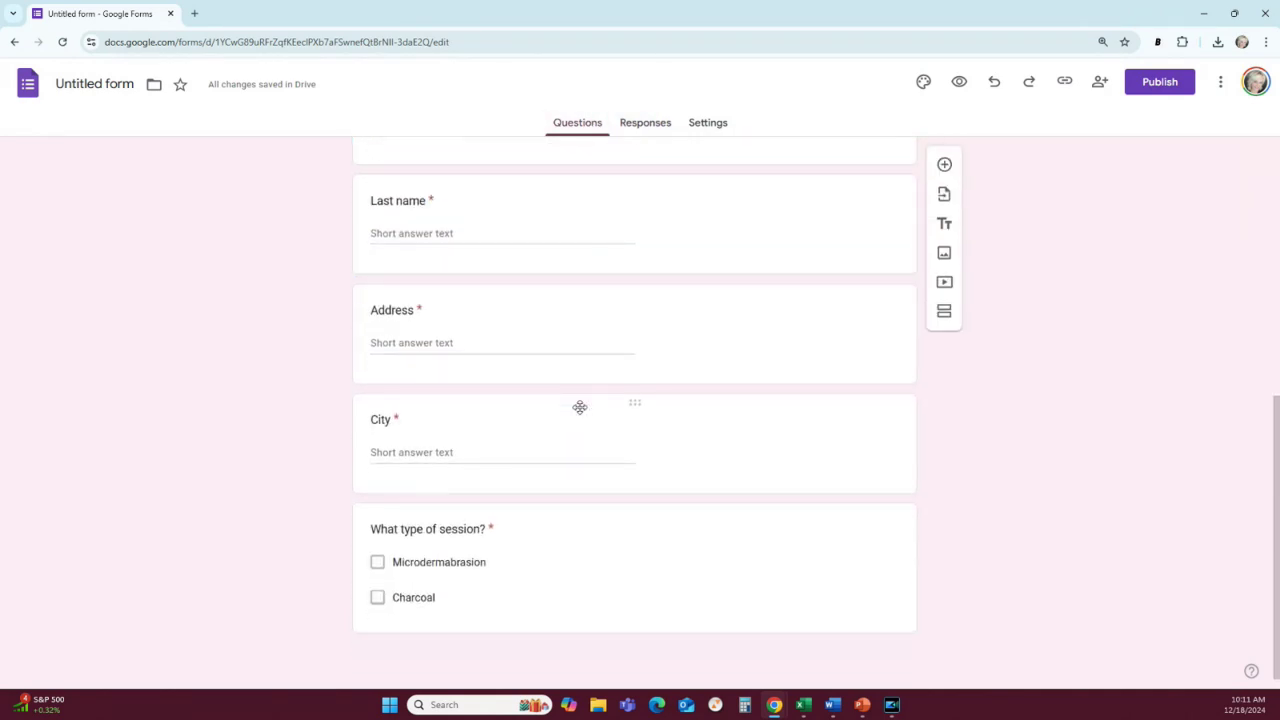
scroll(580, 409, "up", 5)
left_click(664, 134)
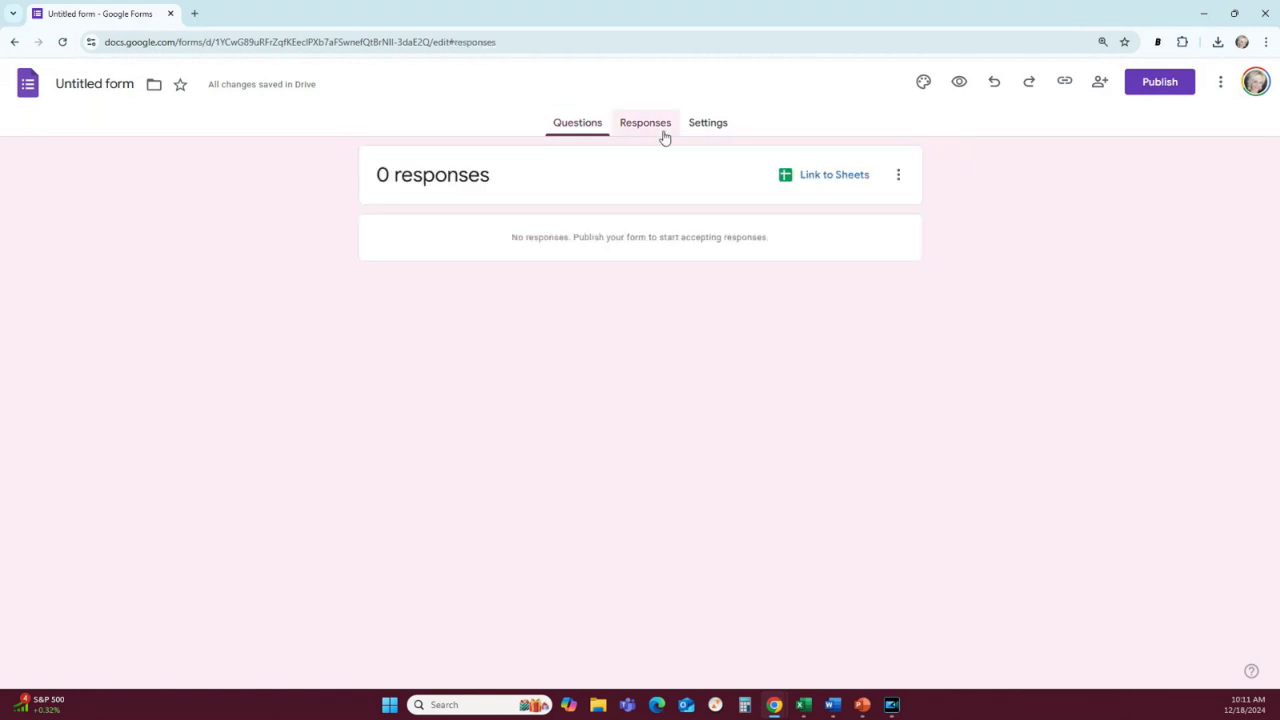
left_click(898, 176)
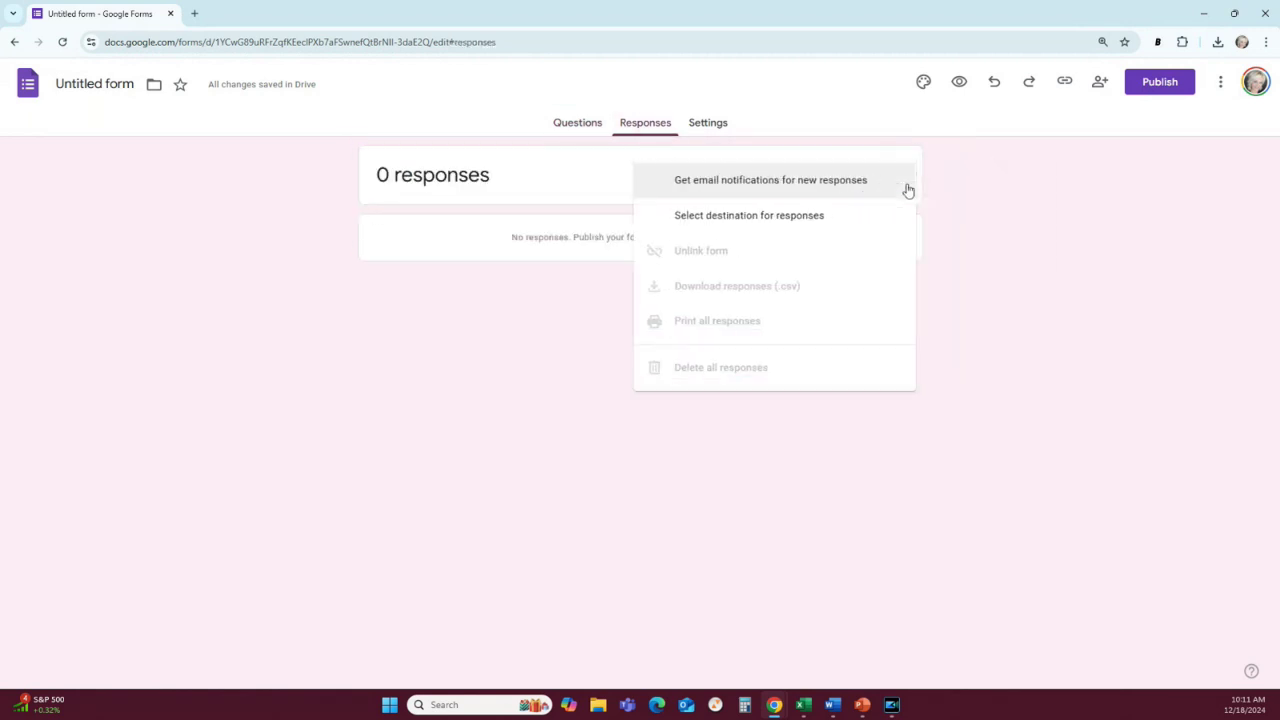
left_click(746, 194)
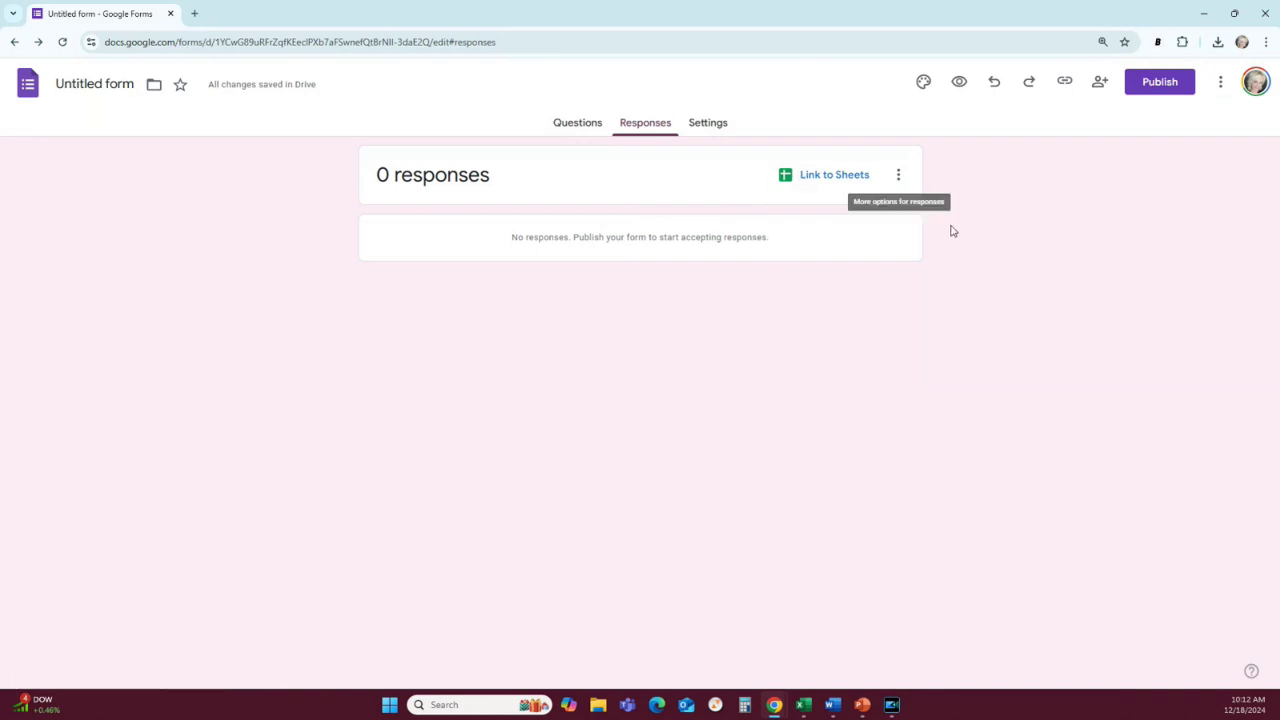
left_click(829, 177)
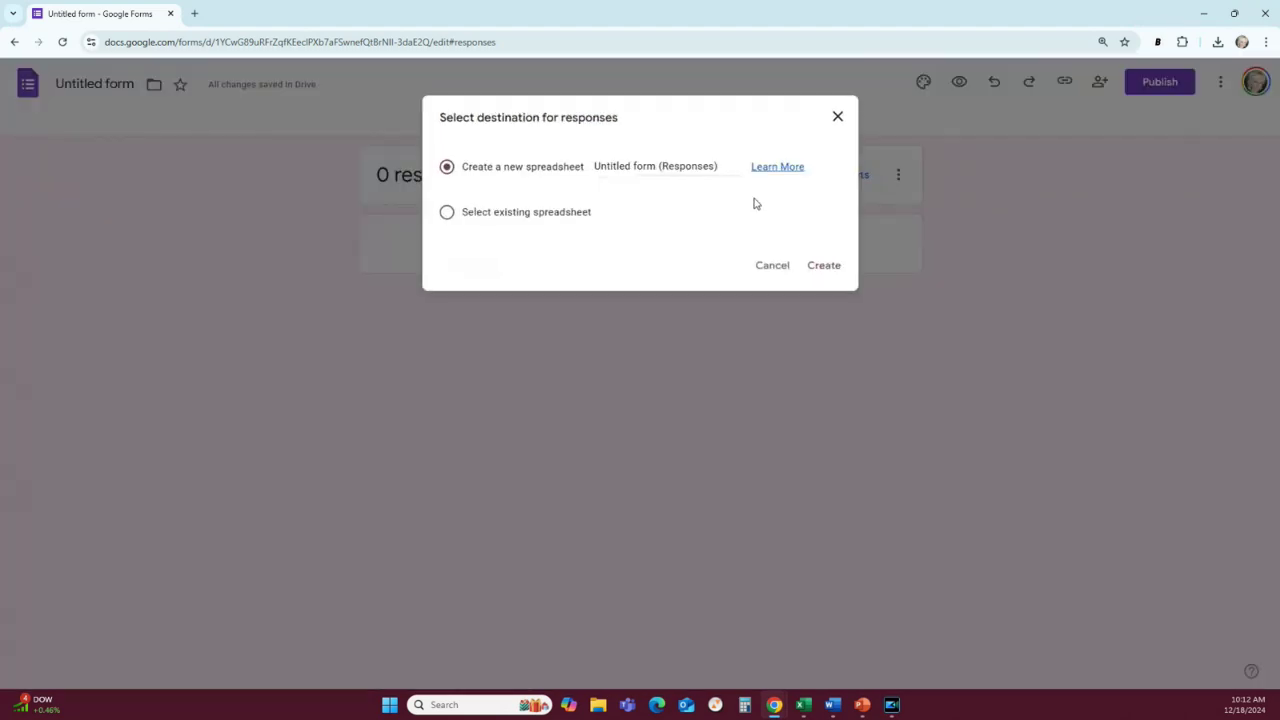
left_click(824, 266)
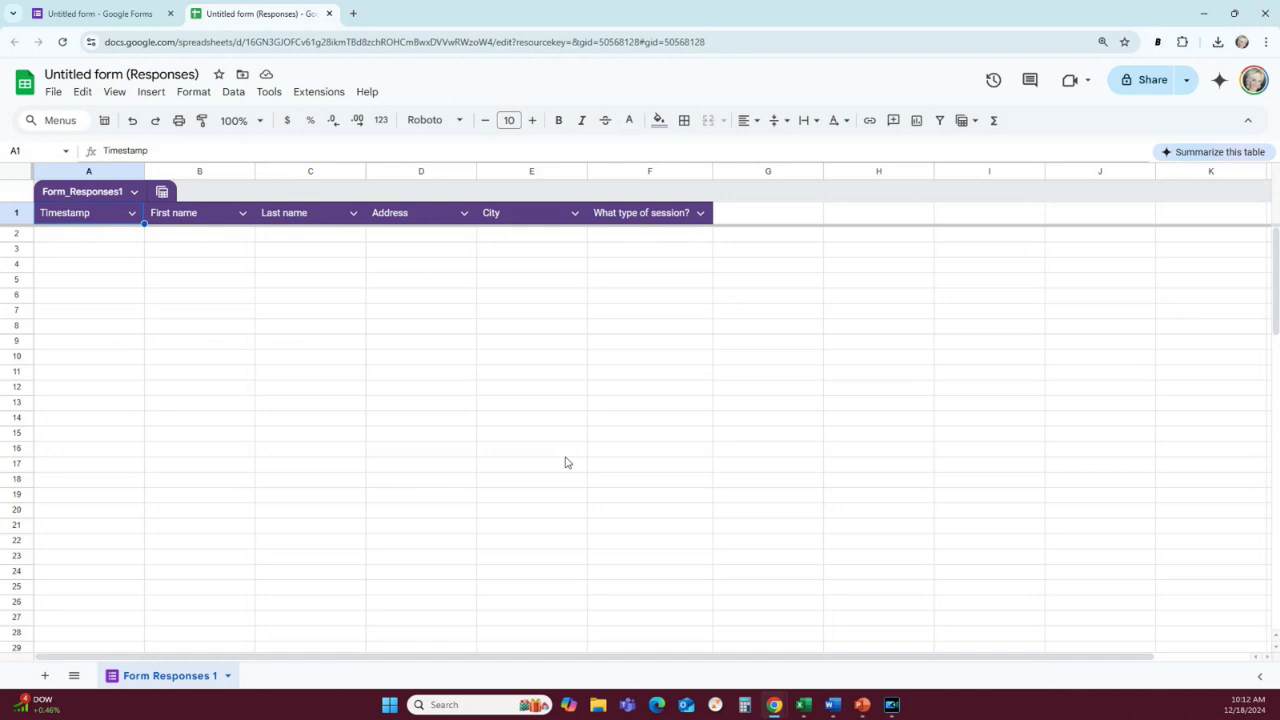
Change the Untitled form (Responses) spreadsheet's access to Anyone with the link and copy its link.
left_click(1150, 80)
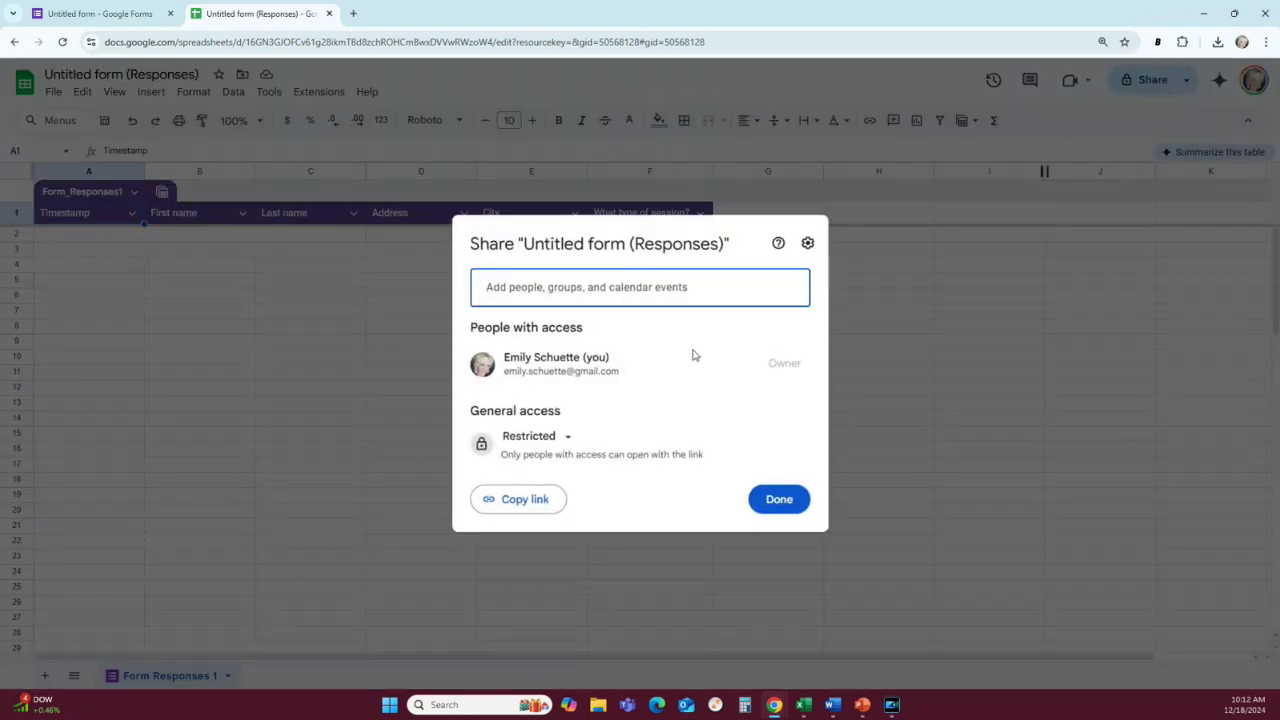
left_click(567, 437)
left_click(600, 505)
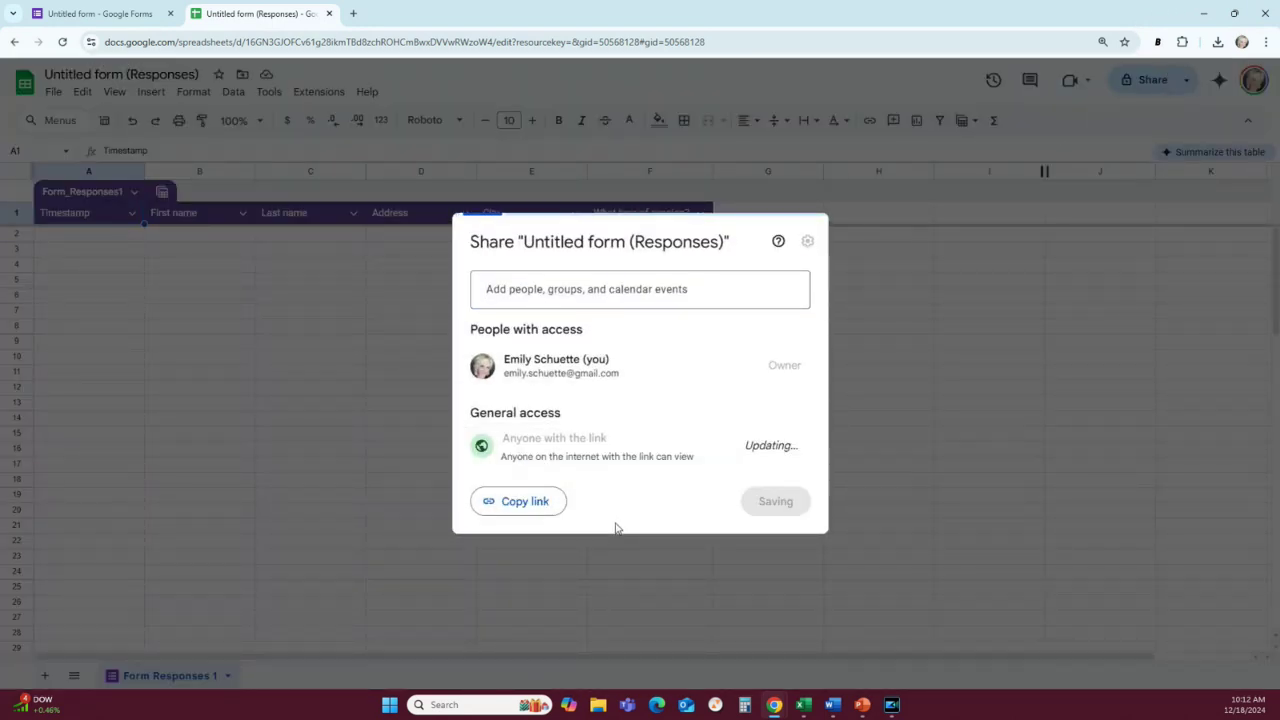
left_click(524, 500)
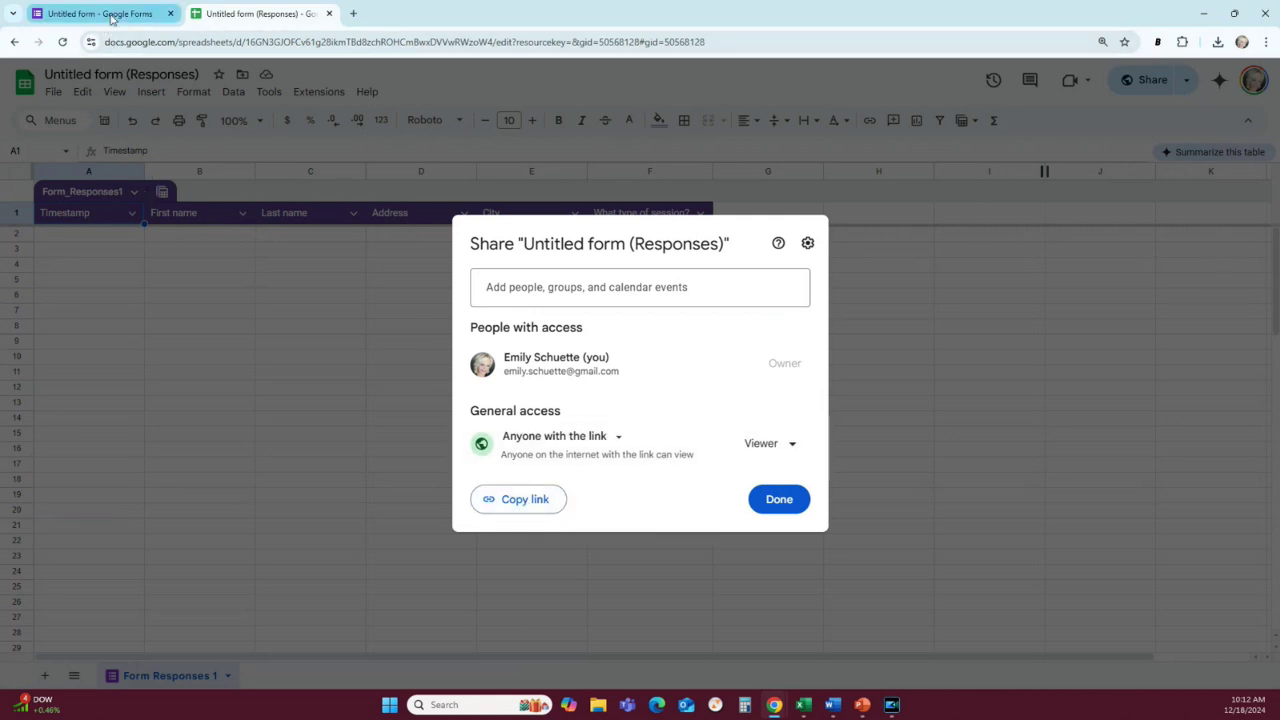
left_click(785, 508)
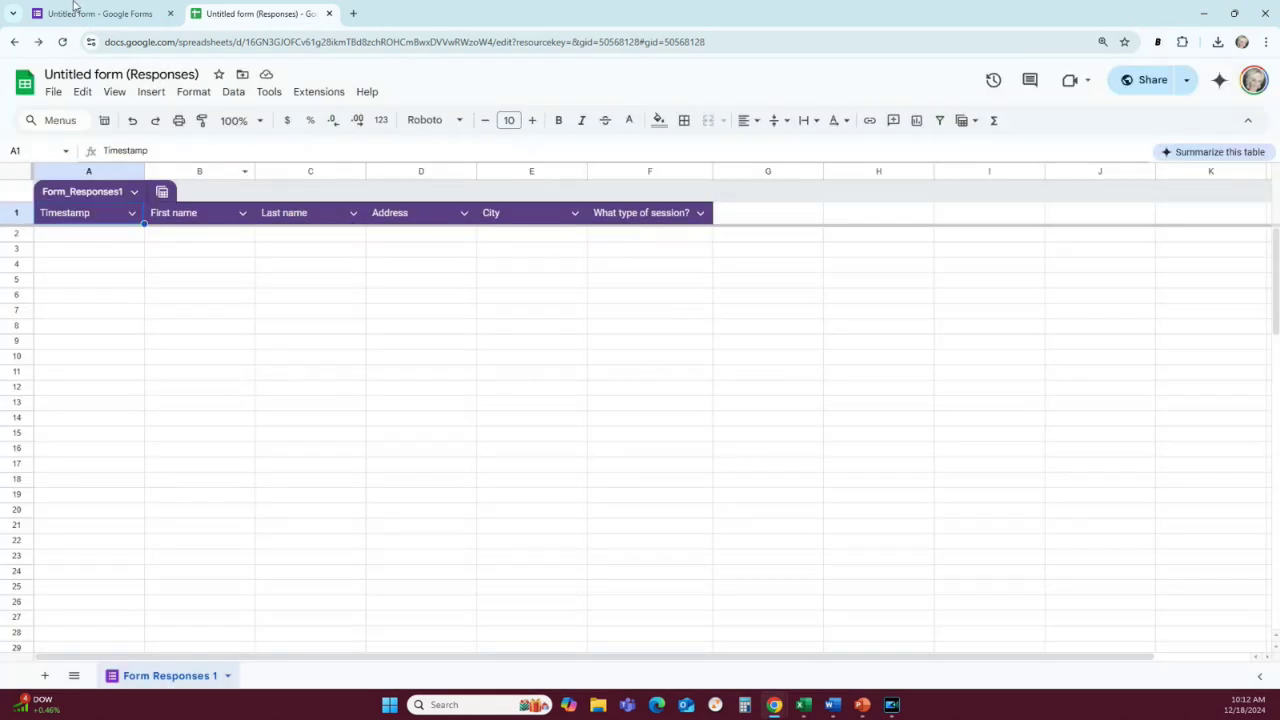
left_click(74, 6)
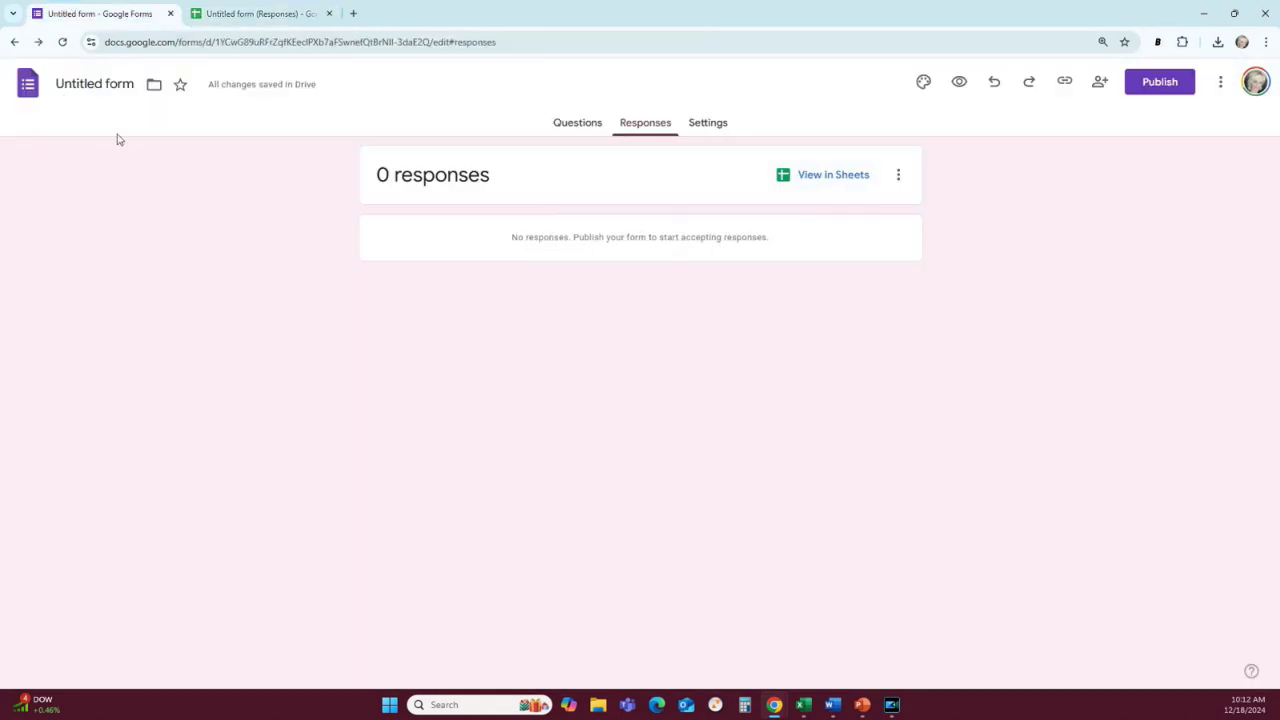
Retitle the untitled form 'Youtube Sample Form' and review its questions.
left_click(117, 84)
type("Youtube Sample Form")
key("ctrl+a")
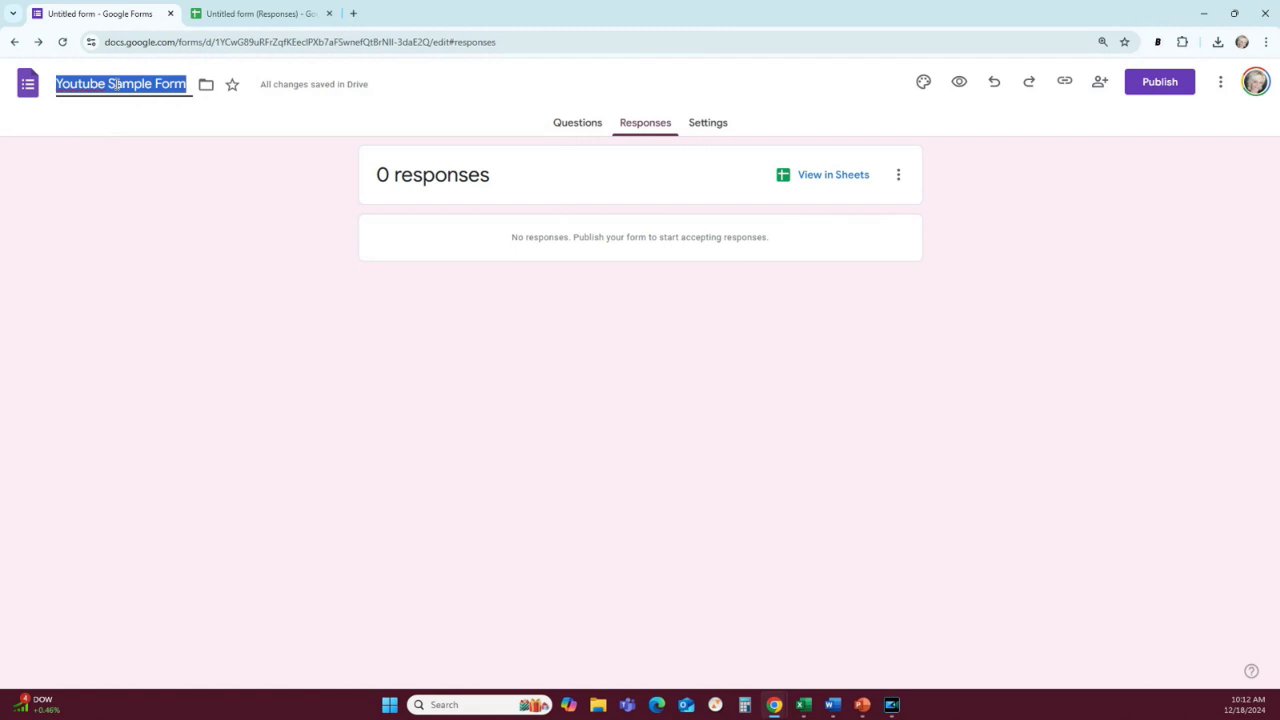
left_click(218, 310)
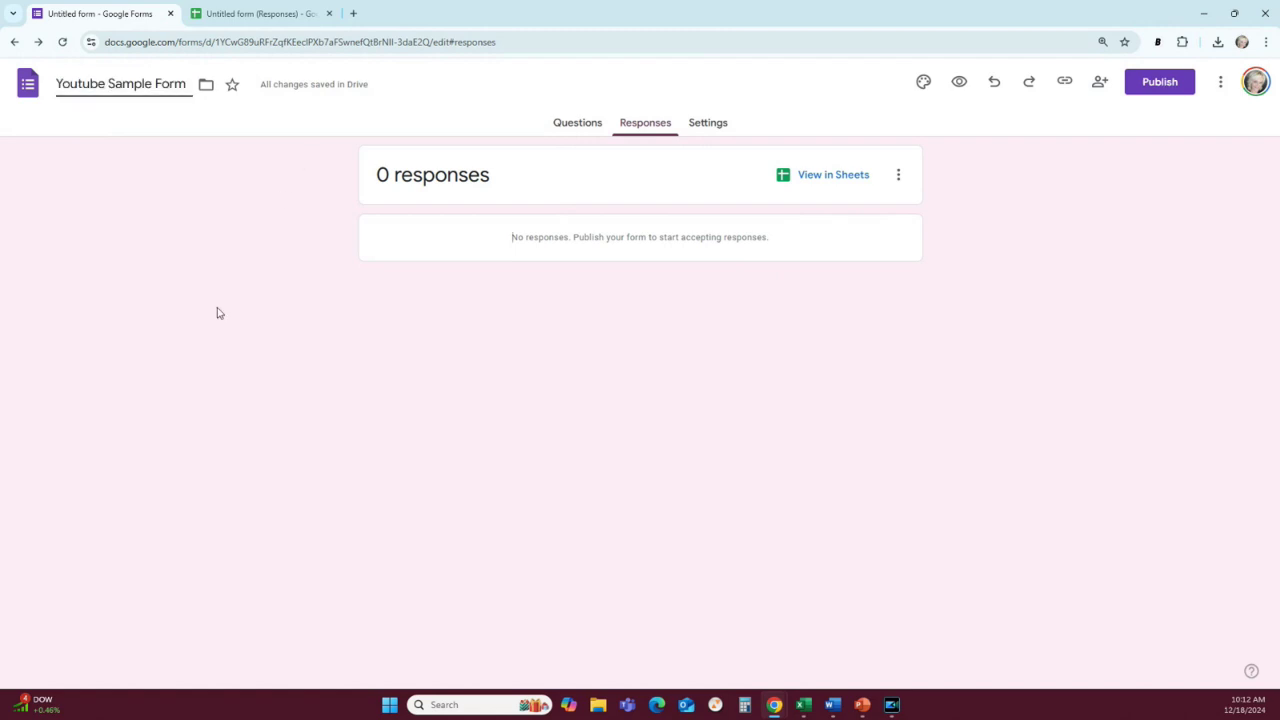
left_click(576, 128)
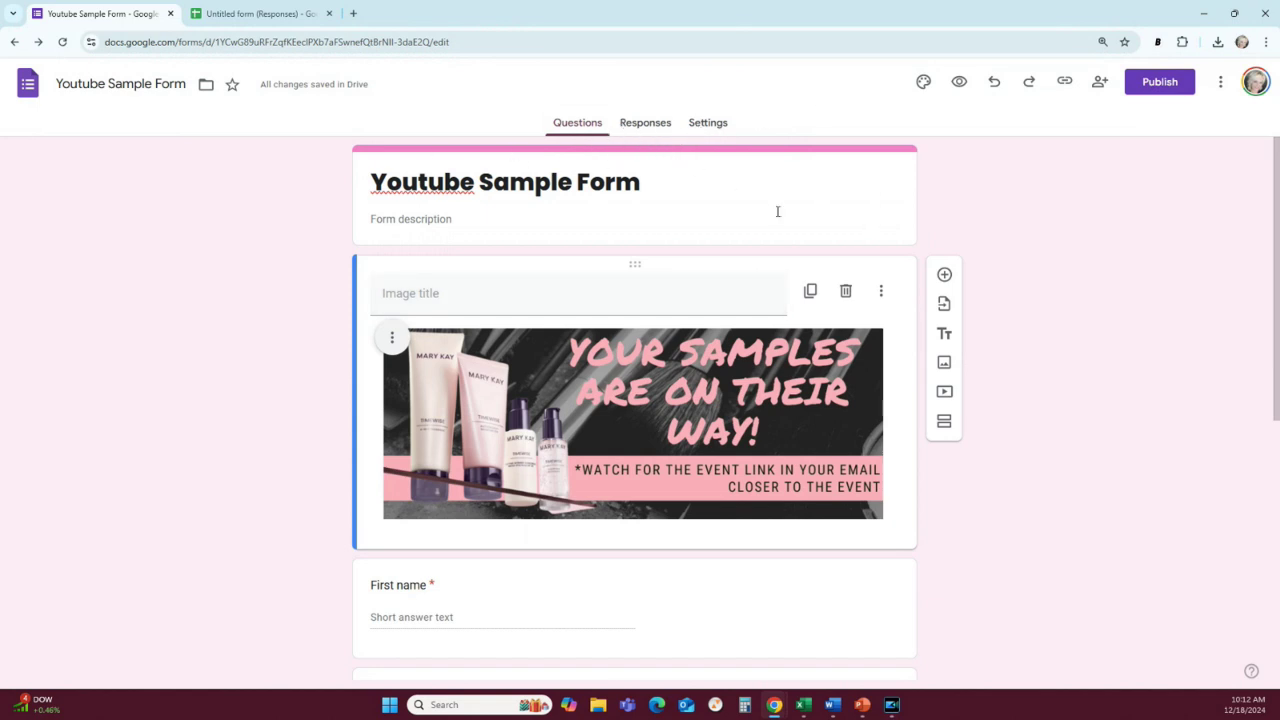
scroll(808, 418, "down", 2)
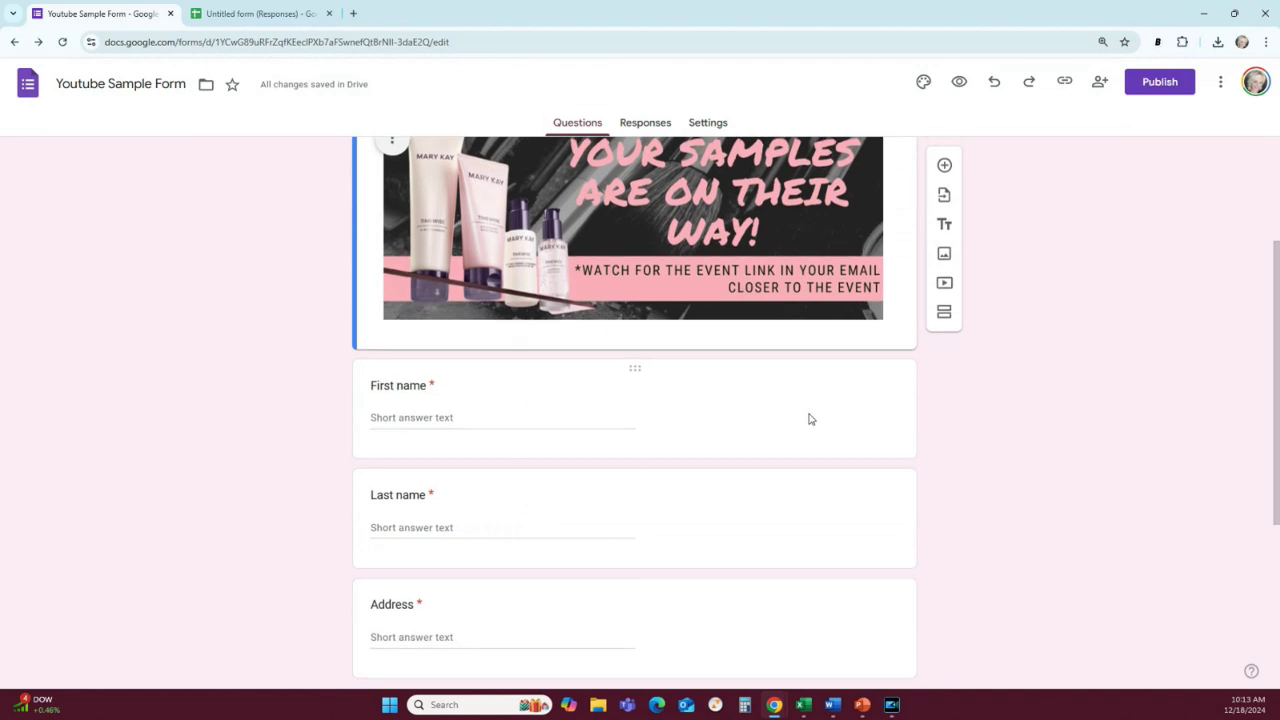
scroll(808, 420, "up", 2)
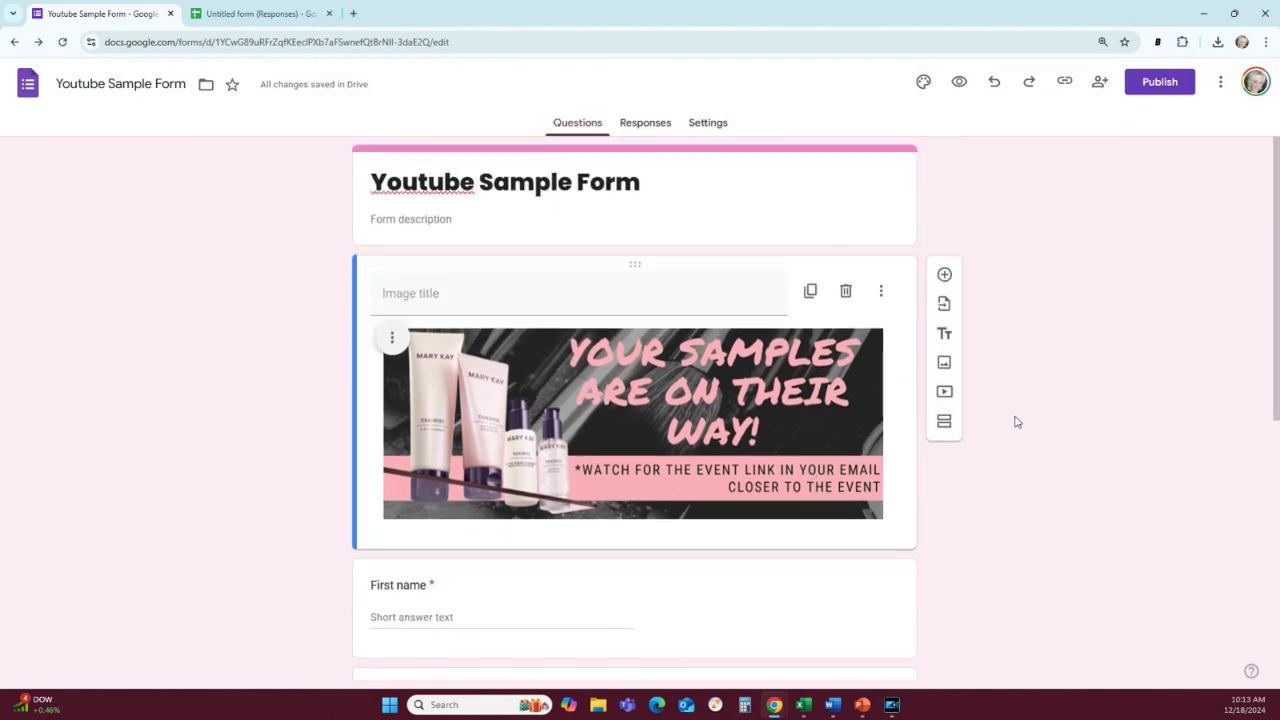
Publish the form and copy the responder link with Shorten URL enabled.
left_click(1163, 86)
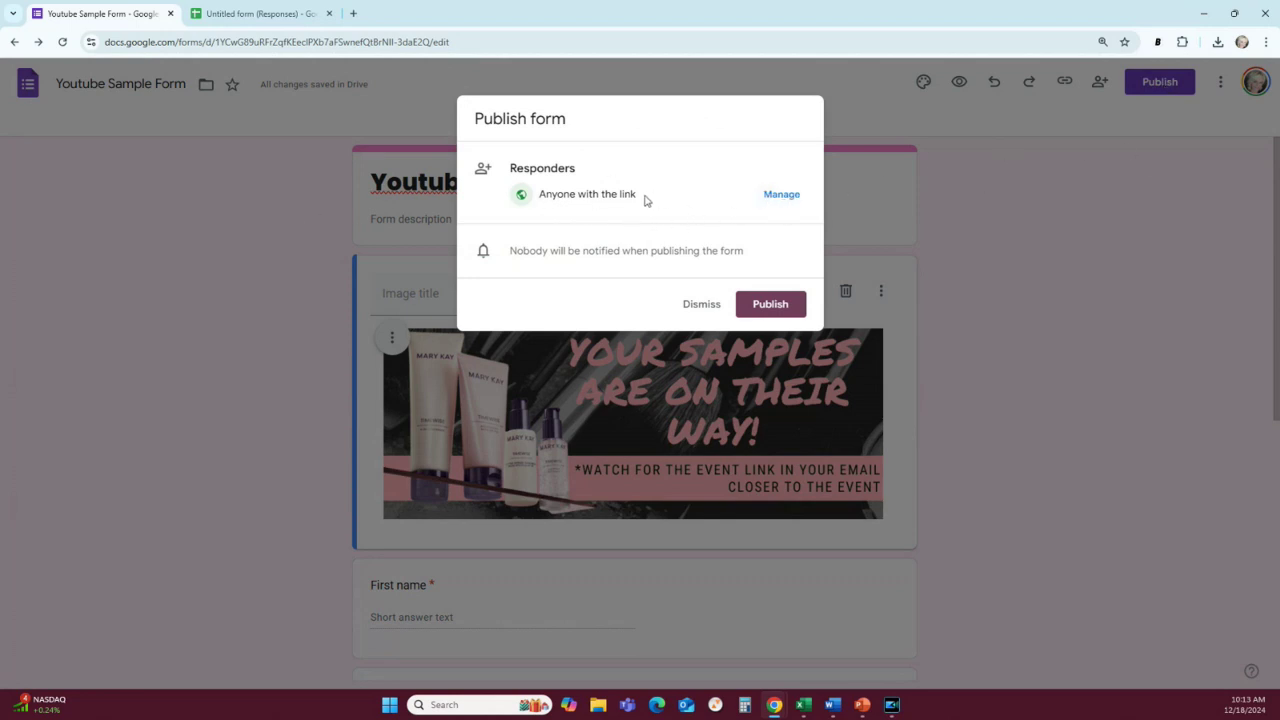
left_click(777, 306)
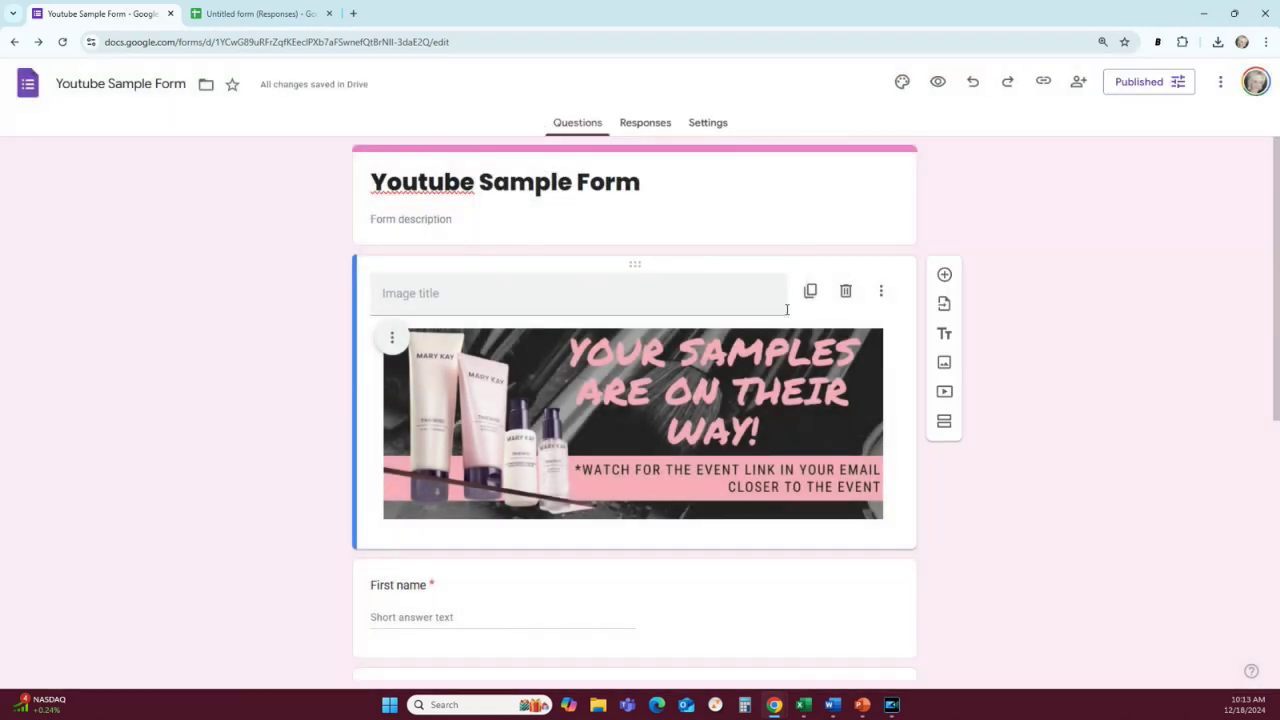
left_click(1138, 82)
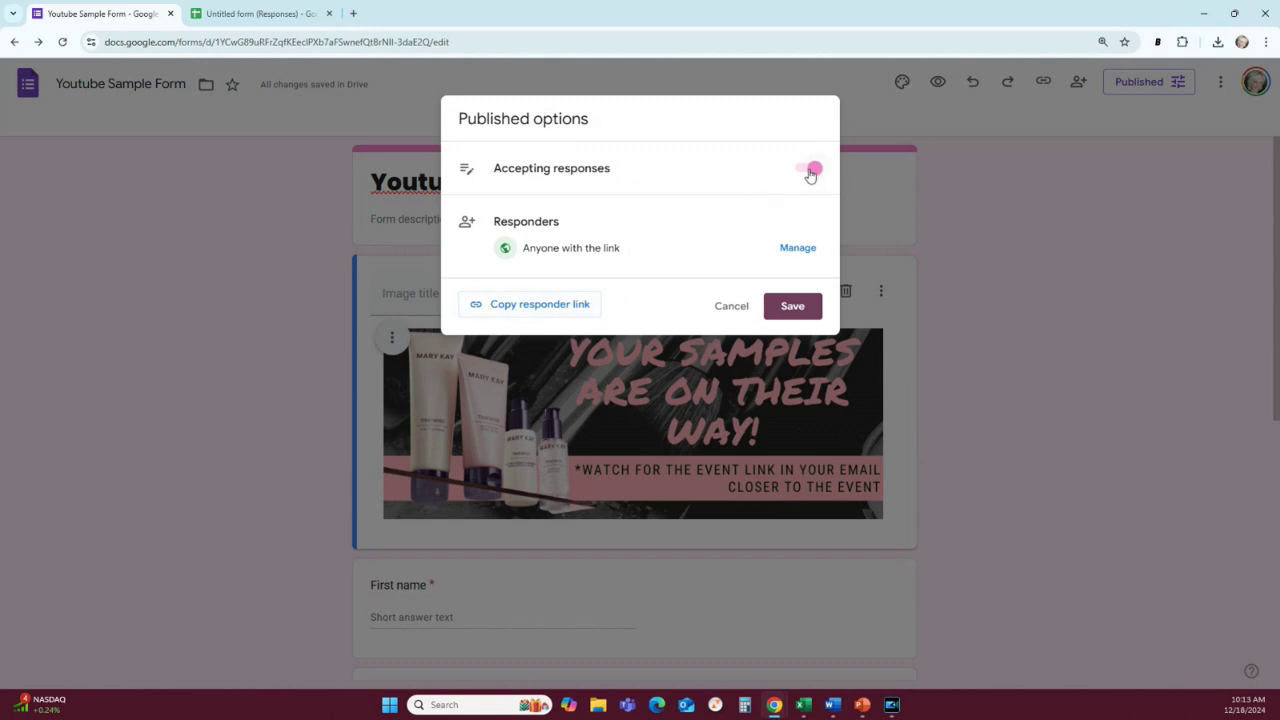
left_click(576, 304)
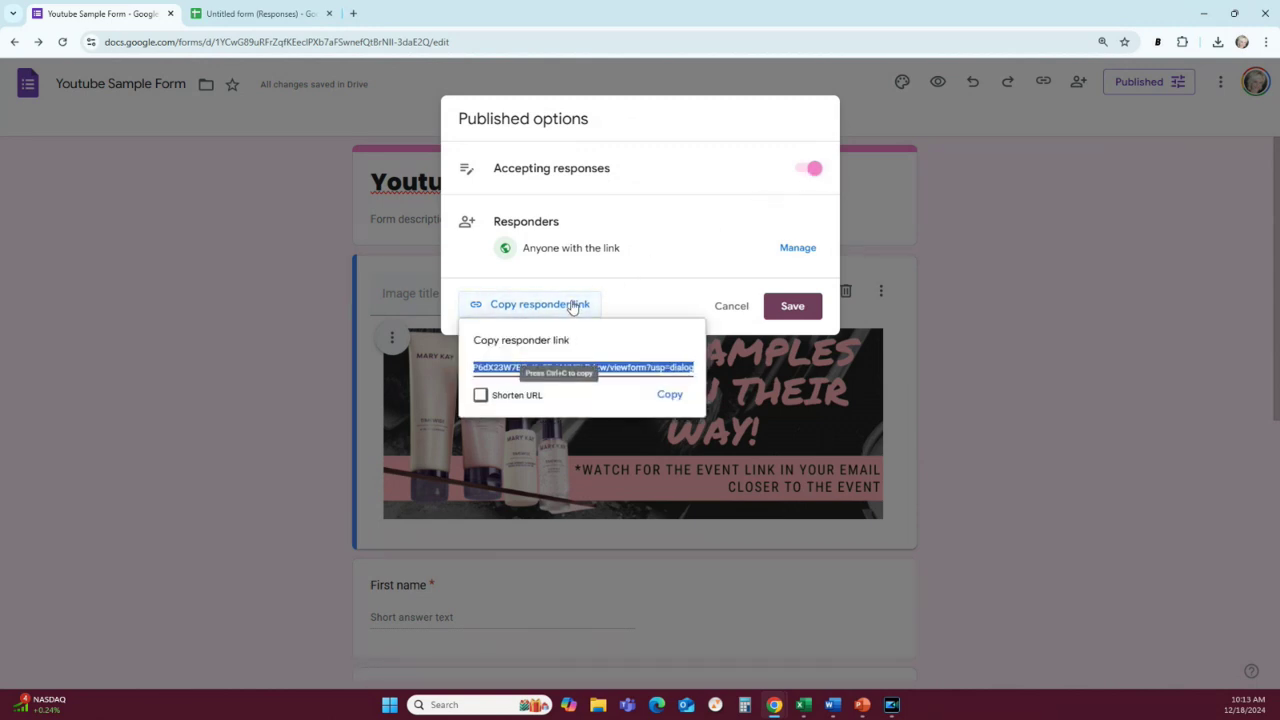
left_click(480, 395)
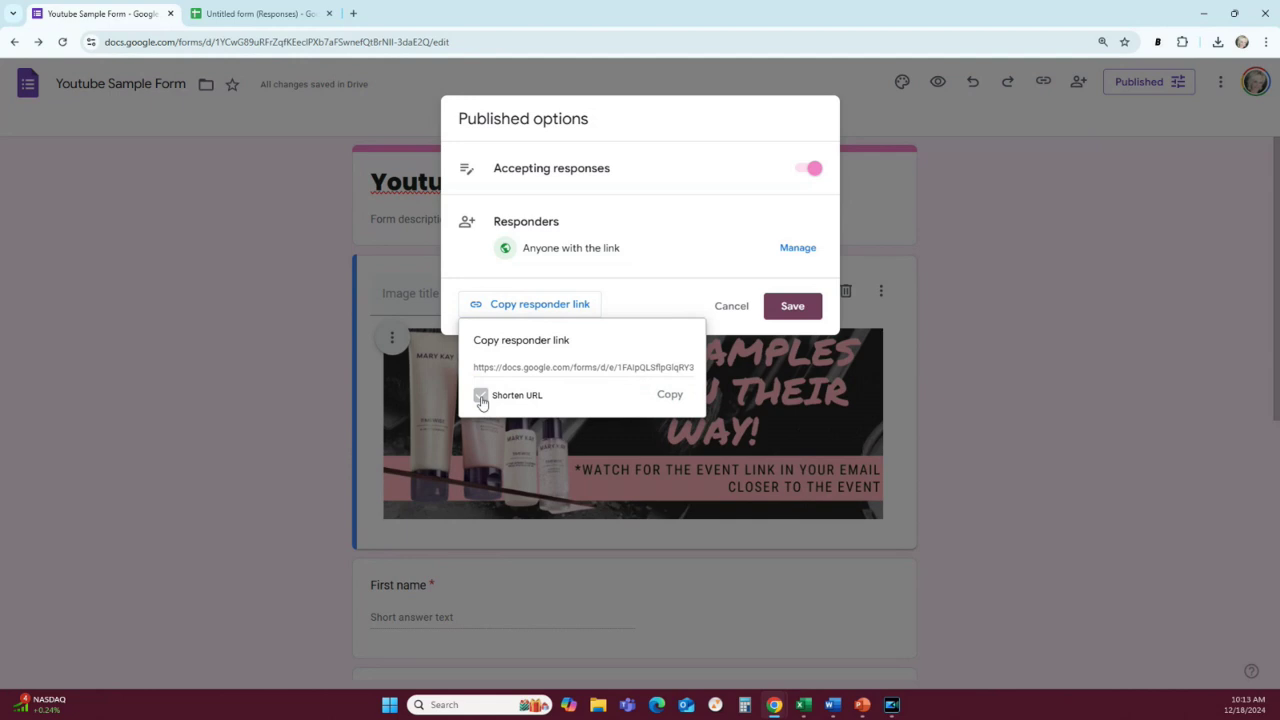
left_click(670, 395)
left_click(1029, 159)
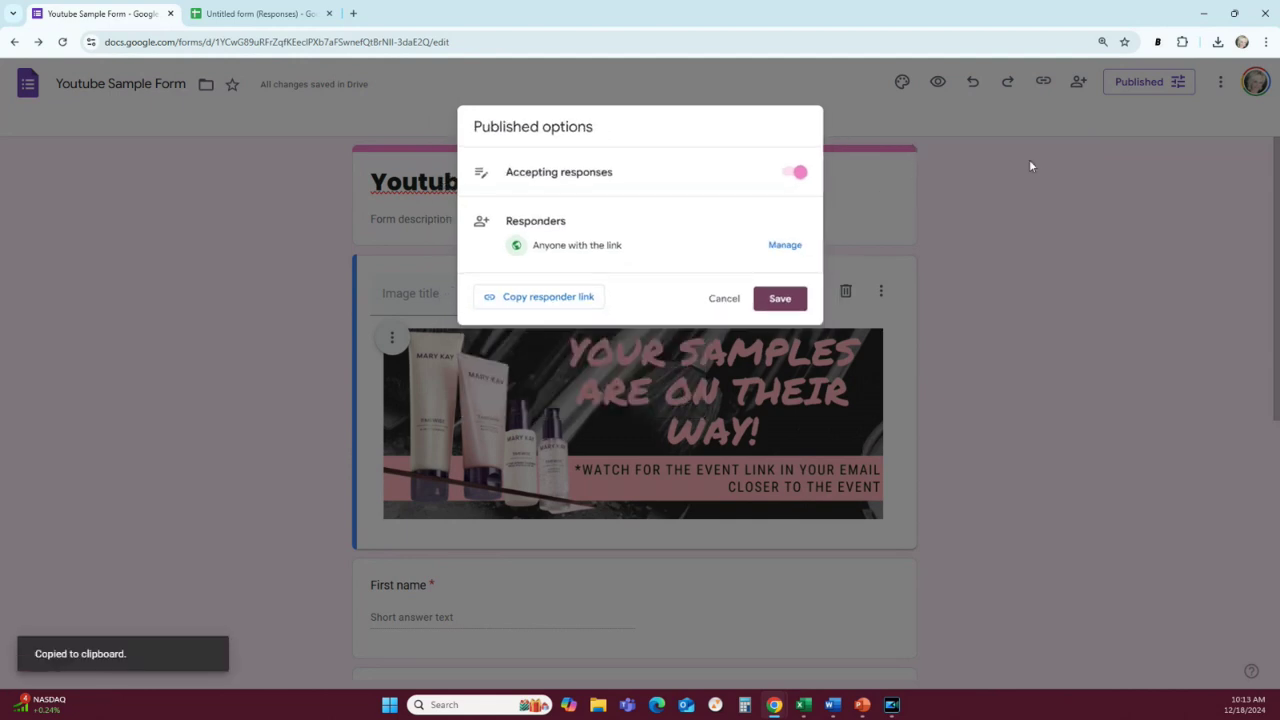